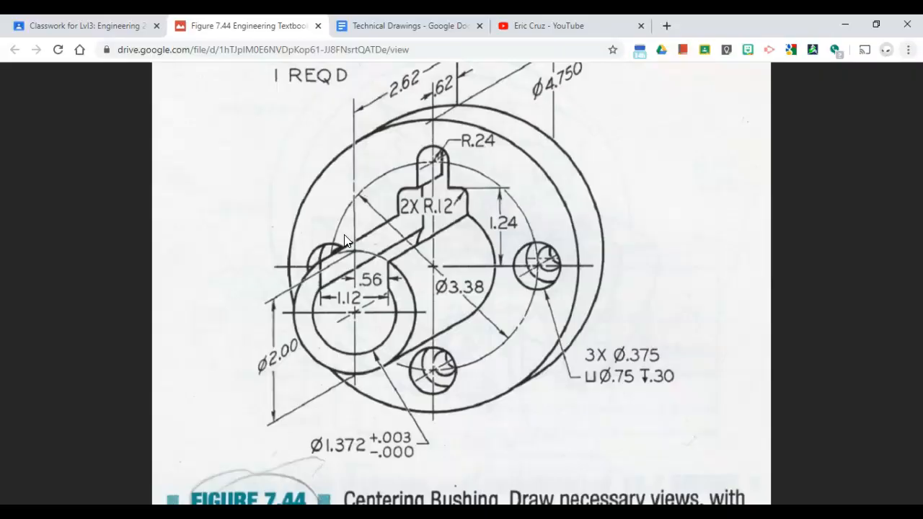
- Set the counterbore diameter to 0.75 in and the through-hole diameter to 0.375 in, following the reference drawing
key("alt+Tab")
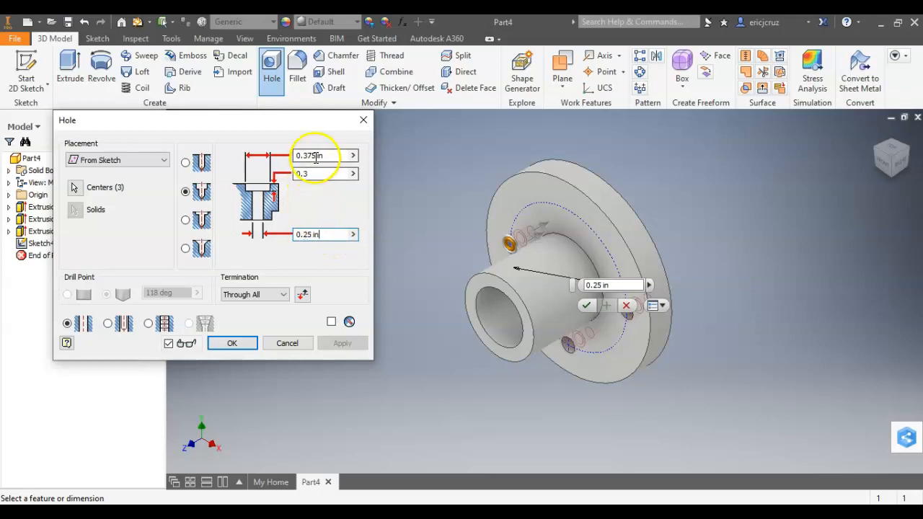
key("alt+Tab")
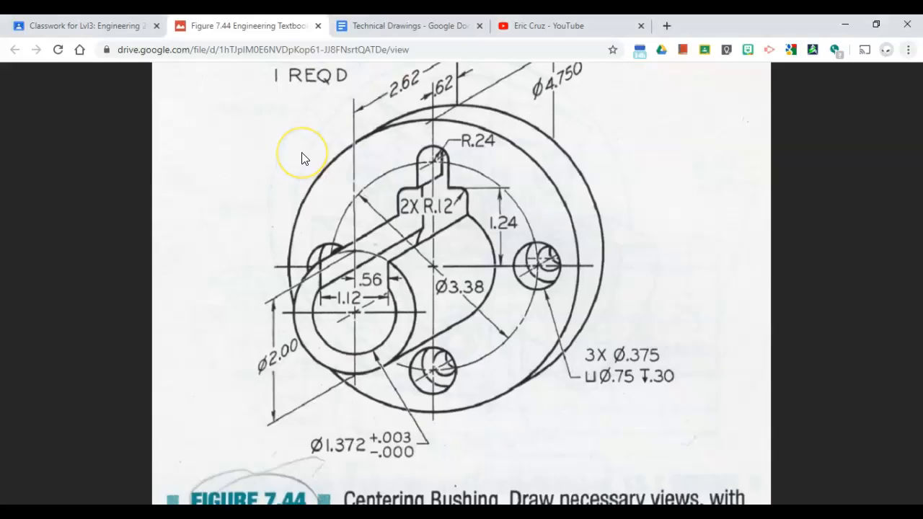
key("alt+Tab")
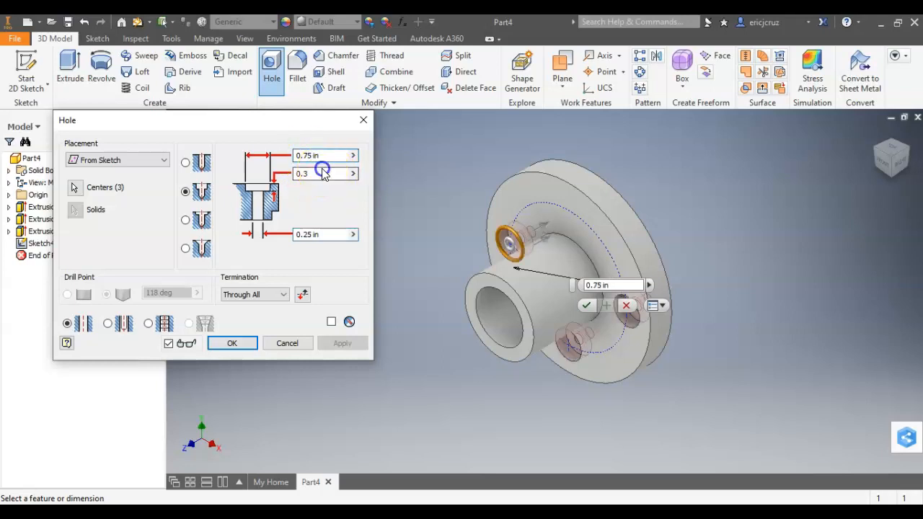
left_click(308, 234)
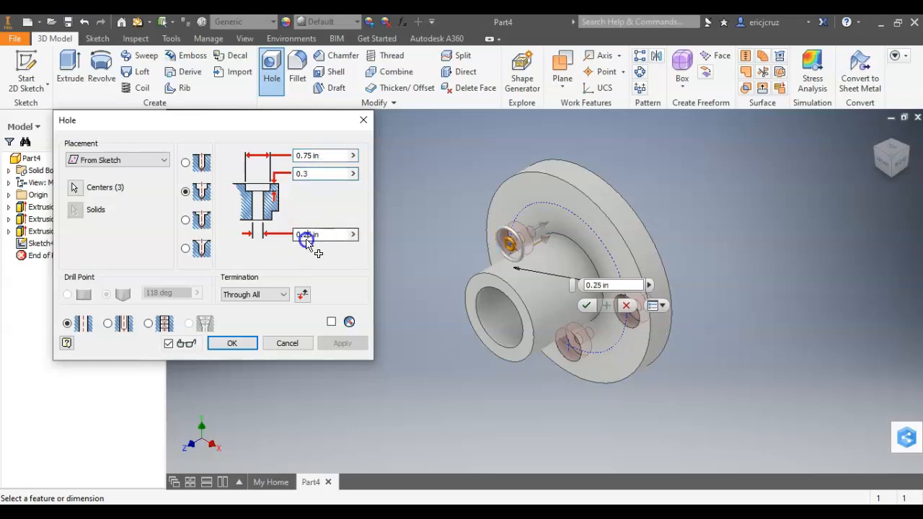
type("7")
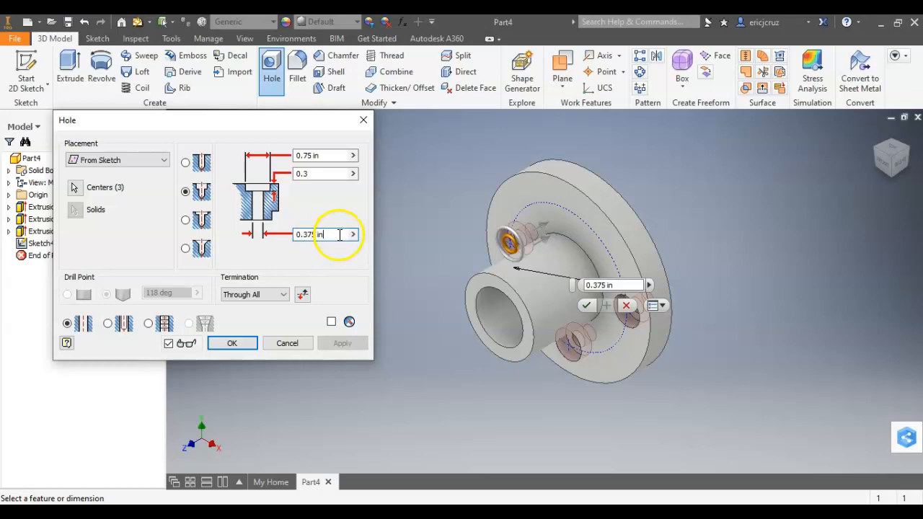
scroll(690, 320, "up", 3)
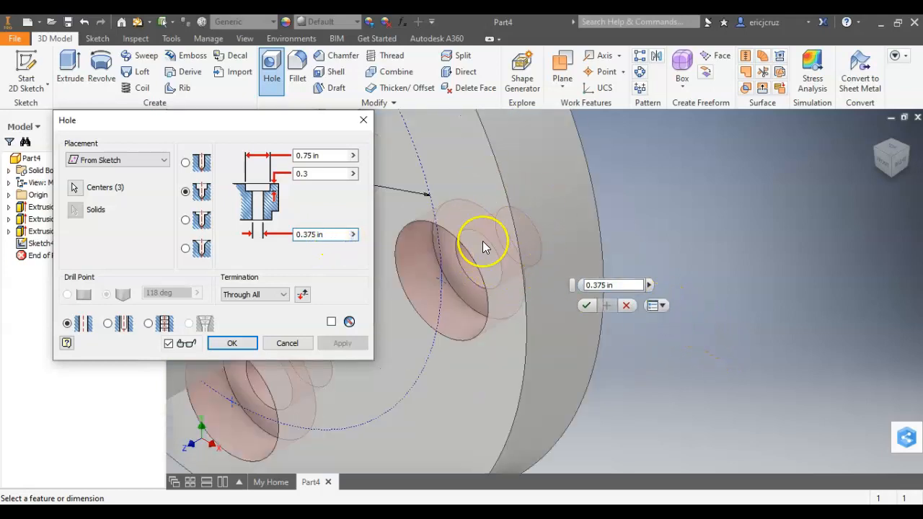
- Check the counterbore preview against the reference drawing and create the three through-all counterbored holes
key("alt+Tab")
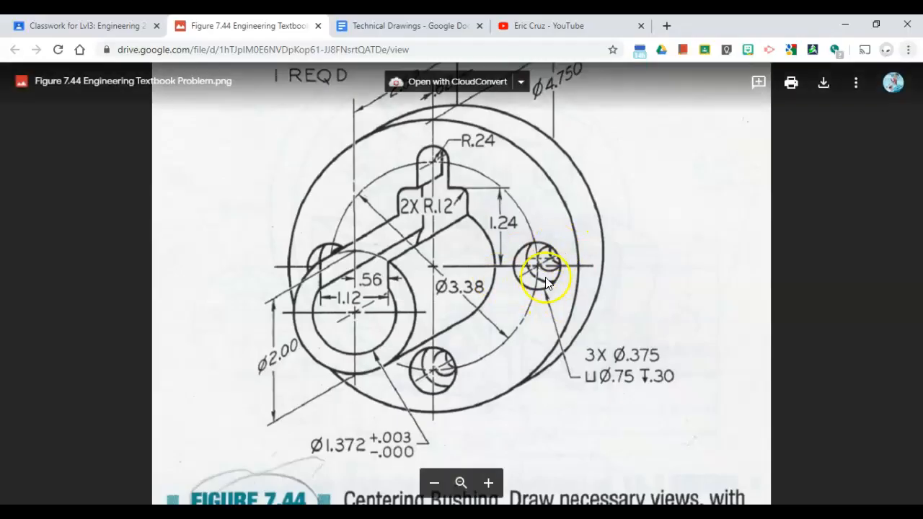
key("alt+Tab")
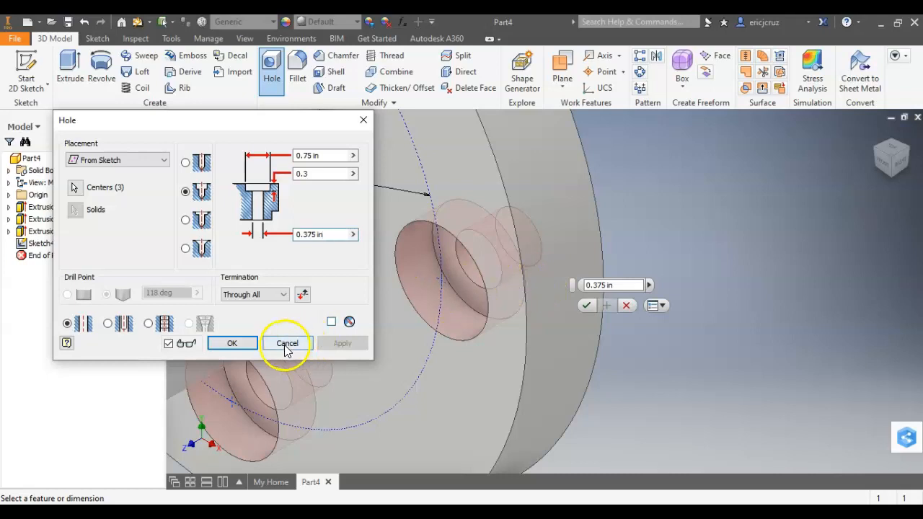
left_click(243, 344)
scroll(562, 305, "up", 3)
scroll(564, 305, "down", 6)
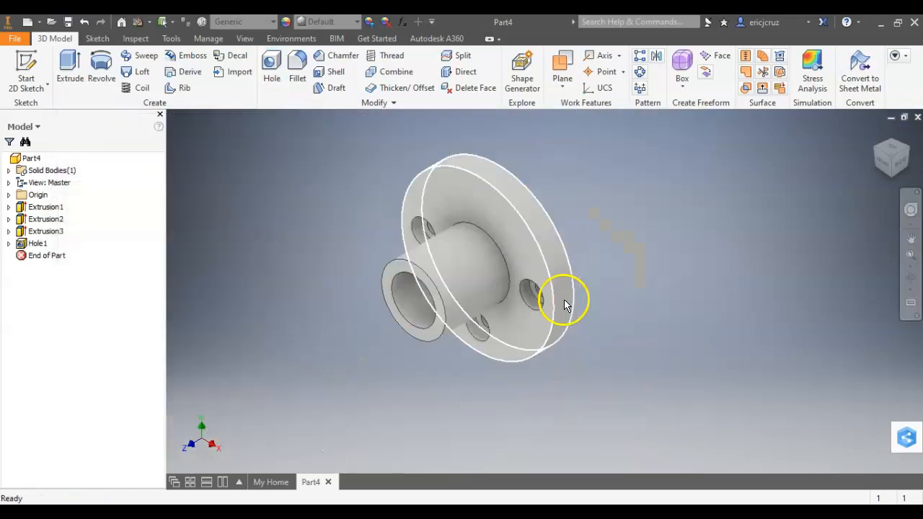
- Examine the reference drawing for the keyway slot's shape, widths, height and corner radii
middle_click_drag(565, 305, 565, 321)
key("alt+Tab")
key("alt+Tab")
key("alt+Tab")
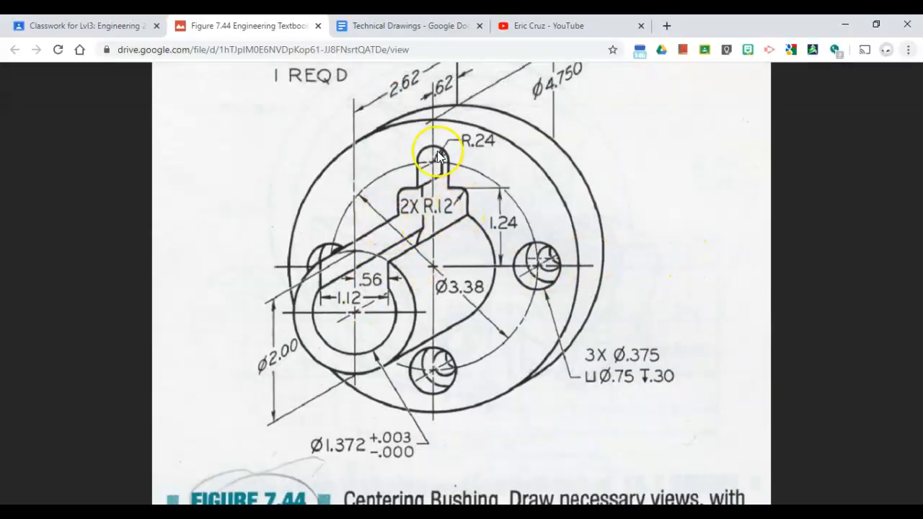
scroll(509, 323, "down", 2)
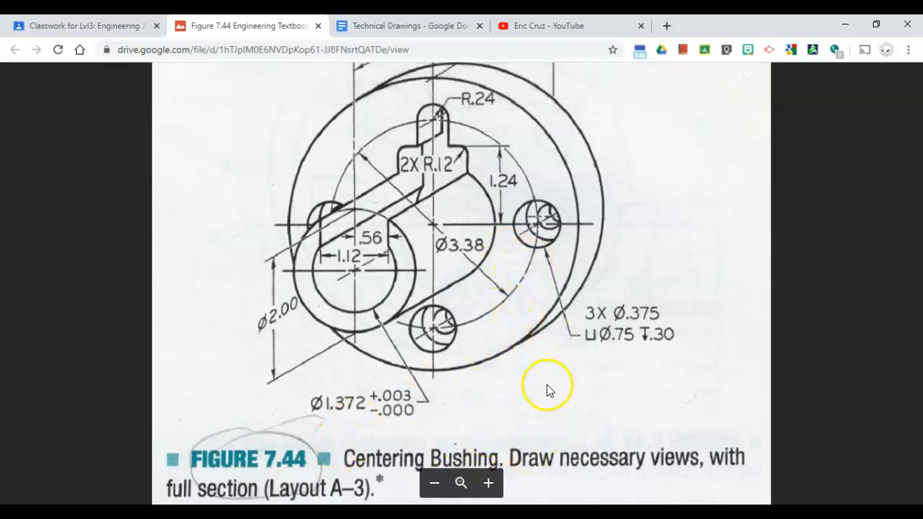
scroll(501, 310, "up", 1)
scroll(501, 310, "up", 2)
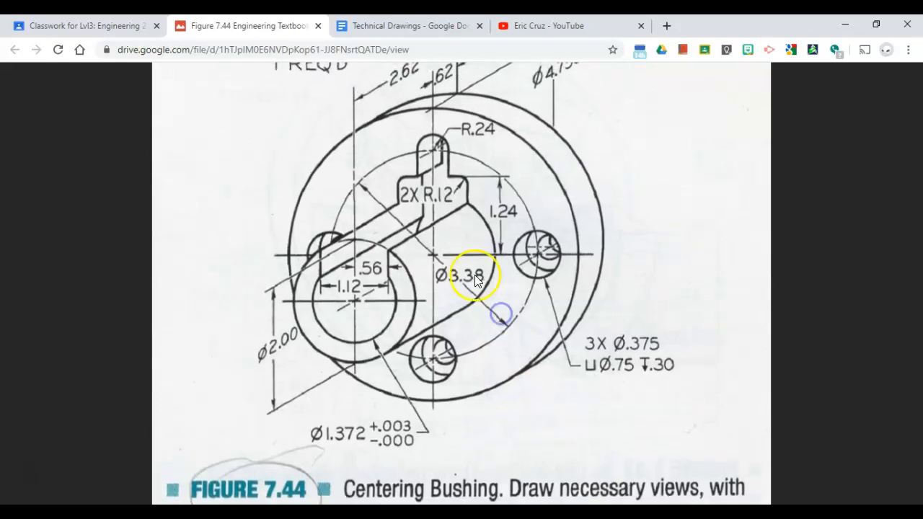
scroll(467, 185, "up", 2)
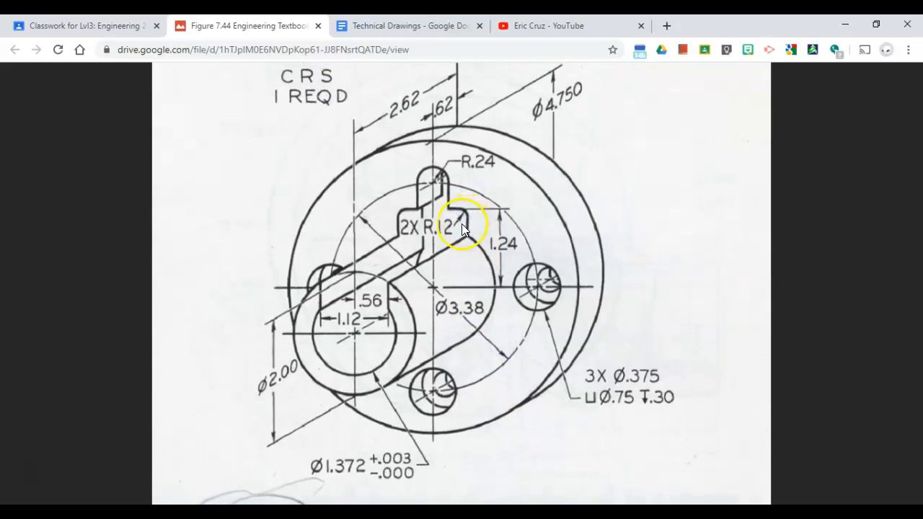
key("alt+Tab")
key("alt+Tab")
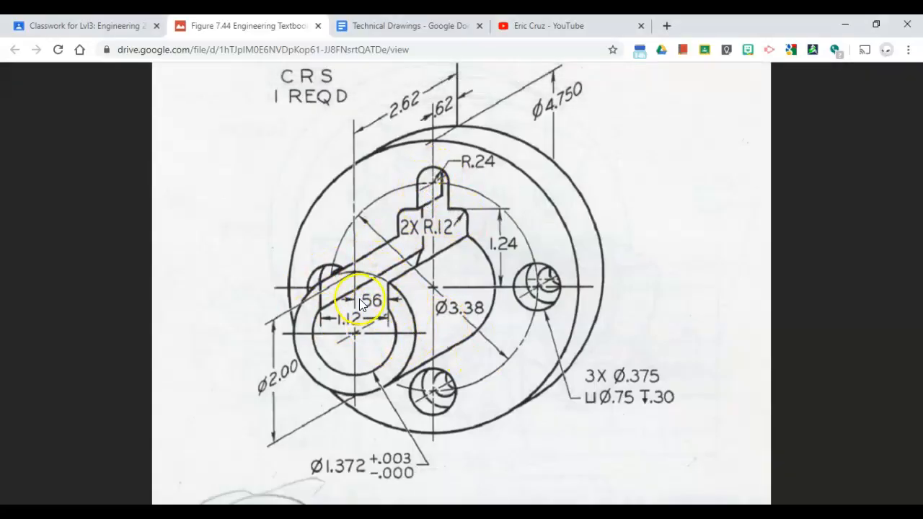
- Start a new sketch on the ring-shaped end face of the hollow cylinder
key("alt+Tab")
scroll(399, 290, "up", 3)
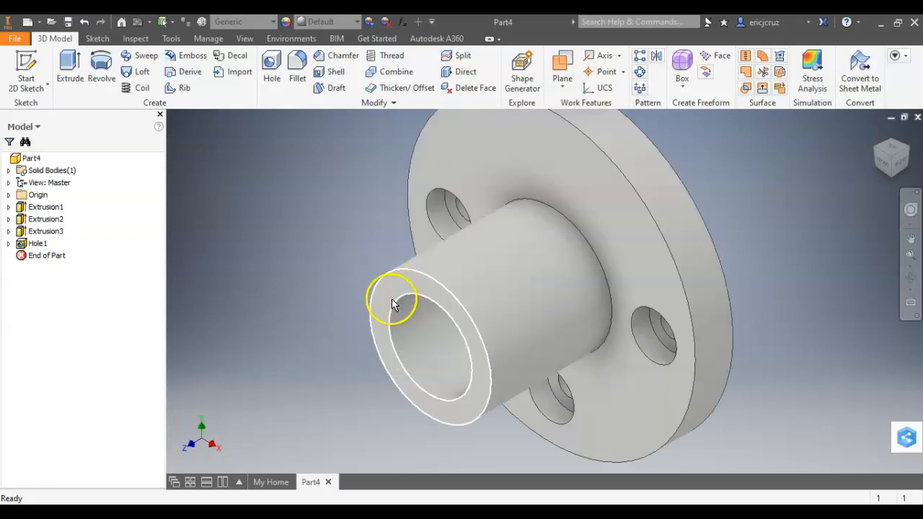
left_click(420, 290)
right_click(420, 289)
left_click(424, 326)
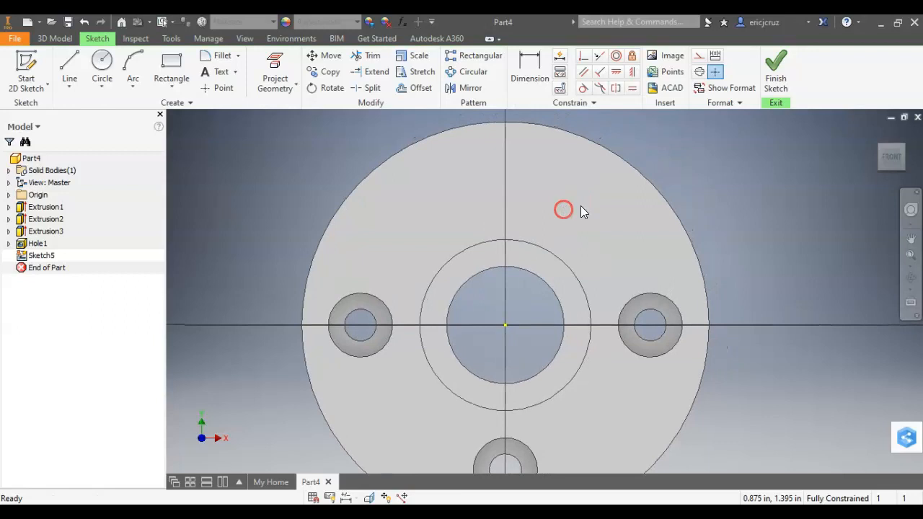
- Project the flange face outline, its counterbore edges and the central bore circle into the sketch
left_click(277, 69)
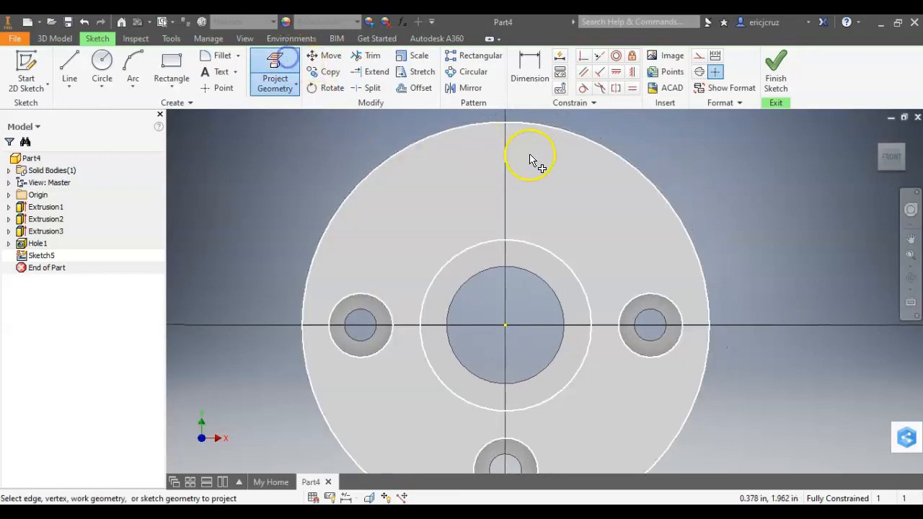
left_click(544, 267)
left_click(559, 216)
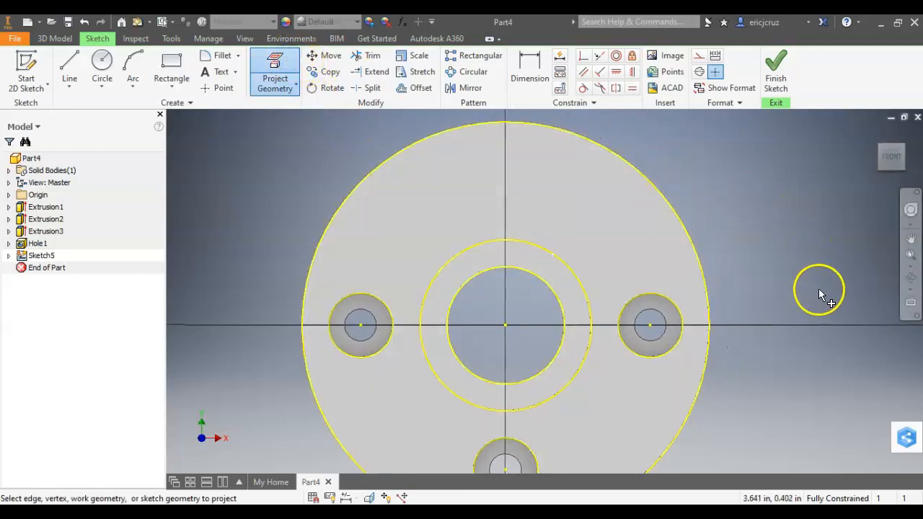
key("Escape")
left_click(297, 84)
key("Escape")
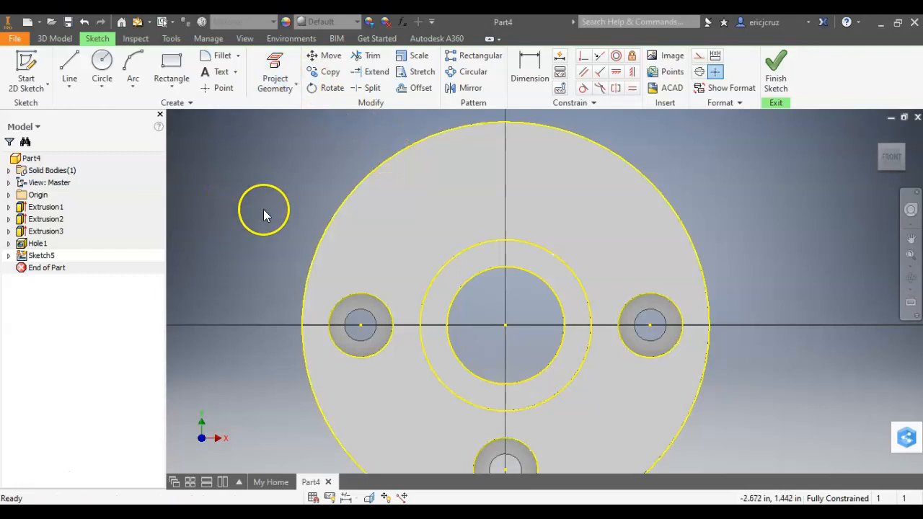
- Sketch a two-point rectangle about 1.08 in wide and 1.52 in high, its bottom edge on the horizontal axis through the bore center
key("alt+Tab")
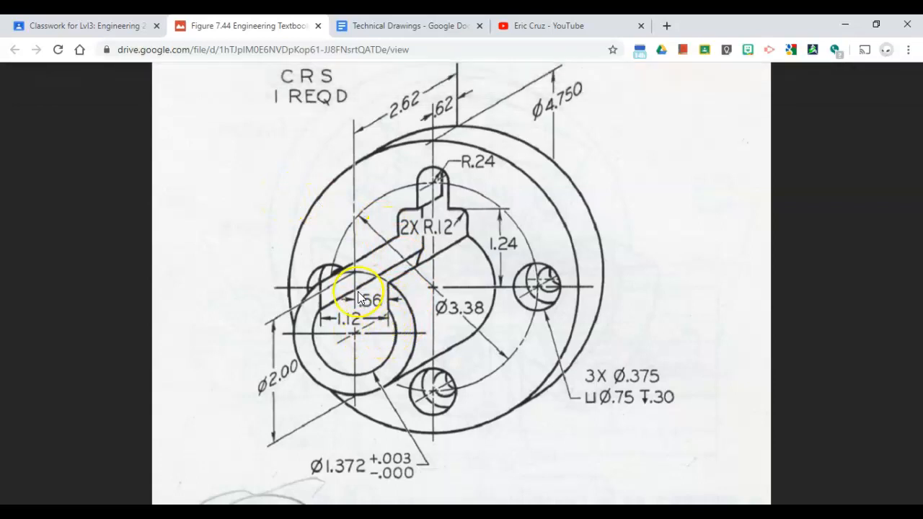
key("alt+Tab")
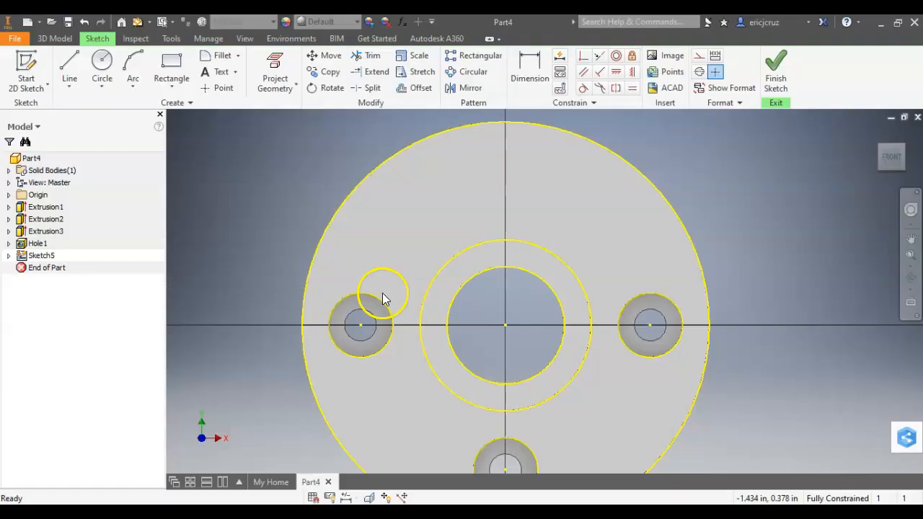
left_click(167, 66)
key("alt+Tab")
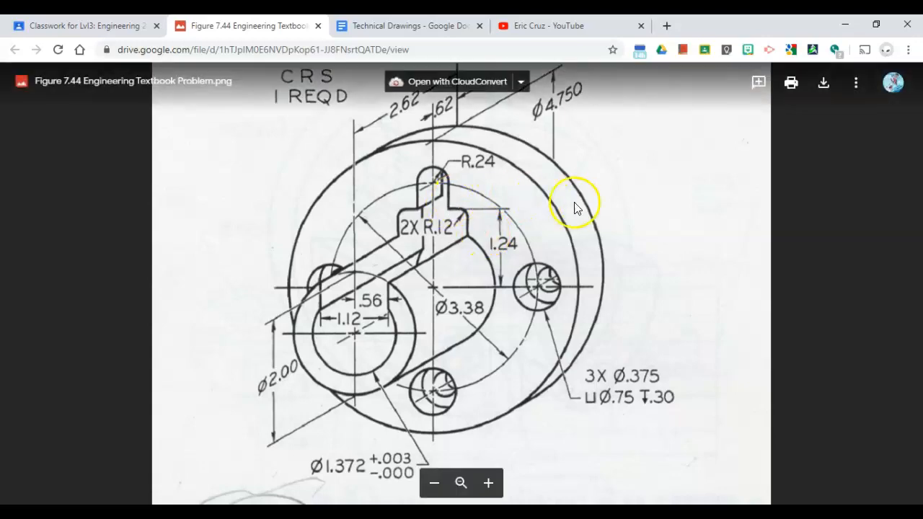
key("alt+Tab")
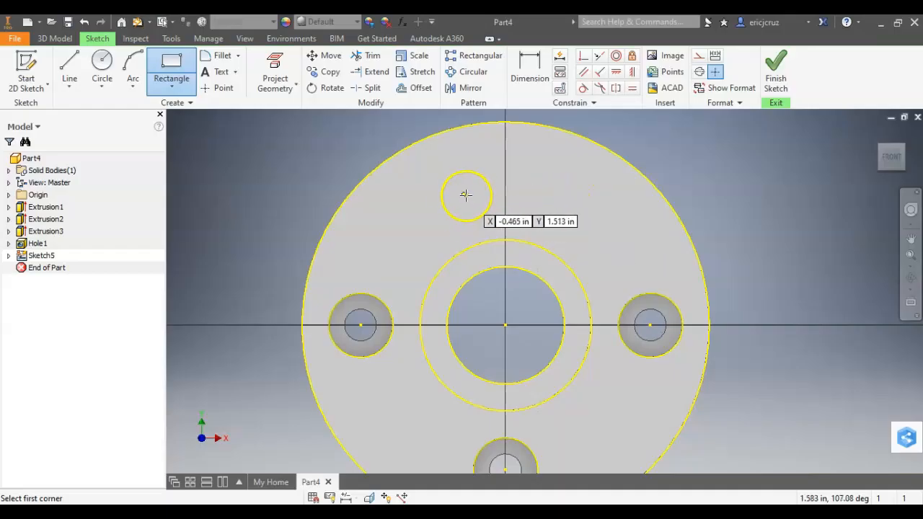
left_click(459, 194)
left_click(551, 325)
key("Escape")
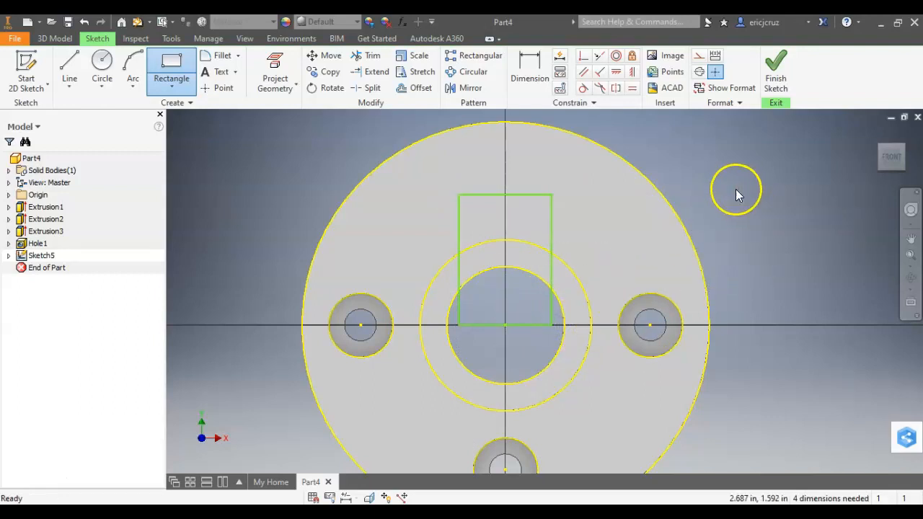
- Dimension the rectangle's right edge 0.56 in from the bore center
left_click(537, 81)
left_click(504, 326)
left_click(551, 272)
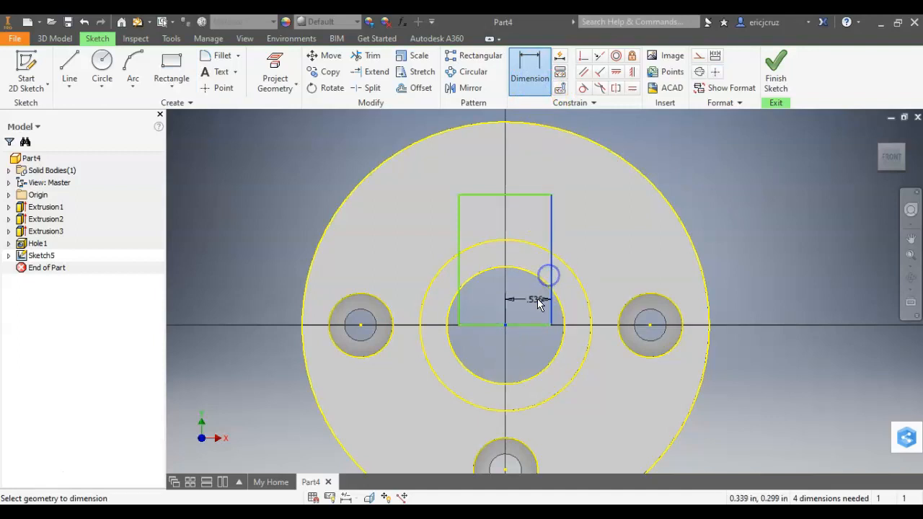
left_click(535, 307)
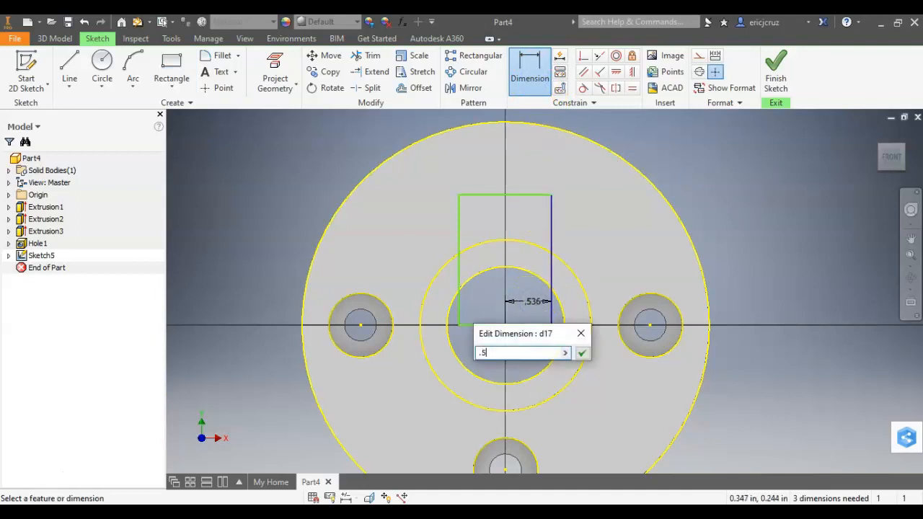
key("Return")
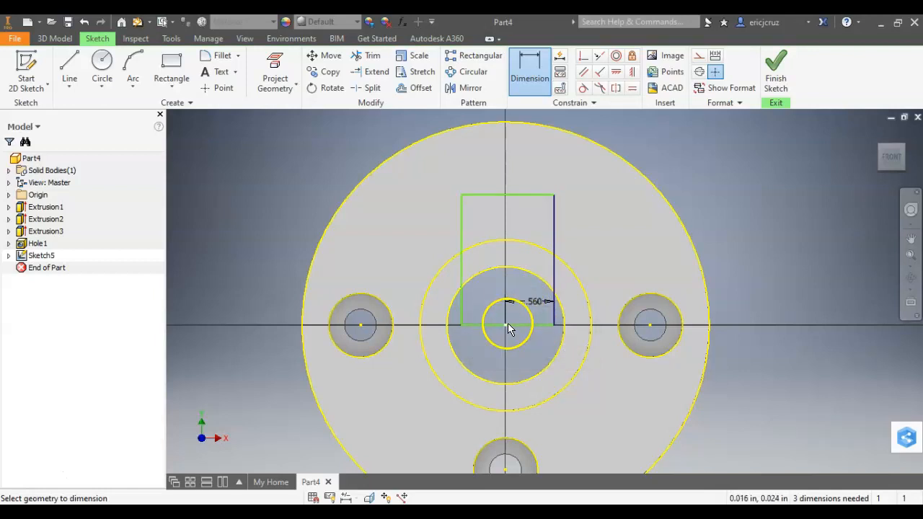
- Dimension the rectangle's left edge 0.56 in from the bore center
left_click(508, 326)
left_click(463, 268)
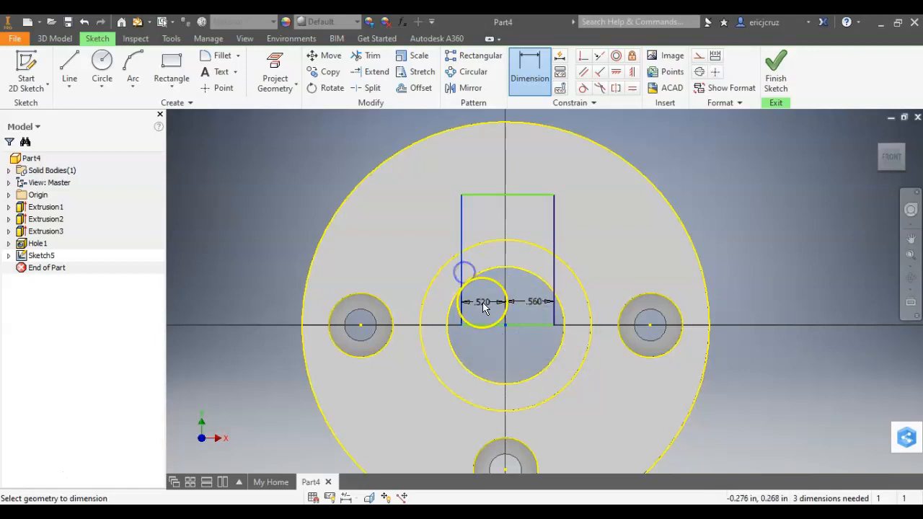
left_click(489, 303)
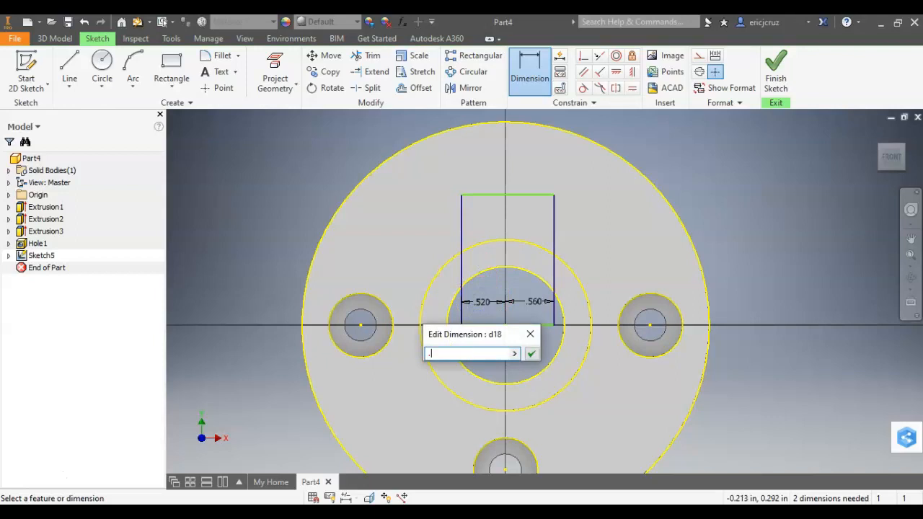
key("Return")
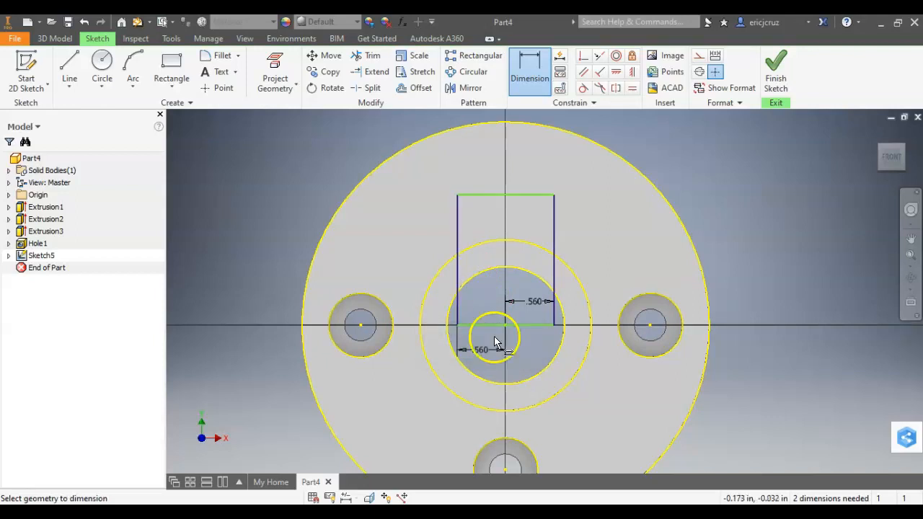
- Examine the reference drawing for the slot's height above the bore center and compare it with the sketch
scroll(497, 318, "up", 2)
key("alt+Tab")
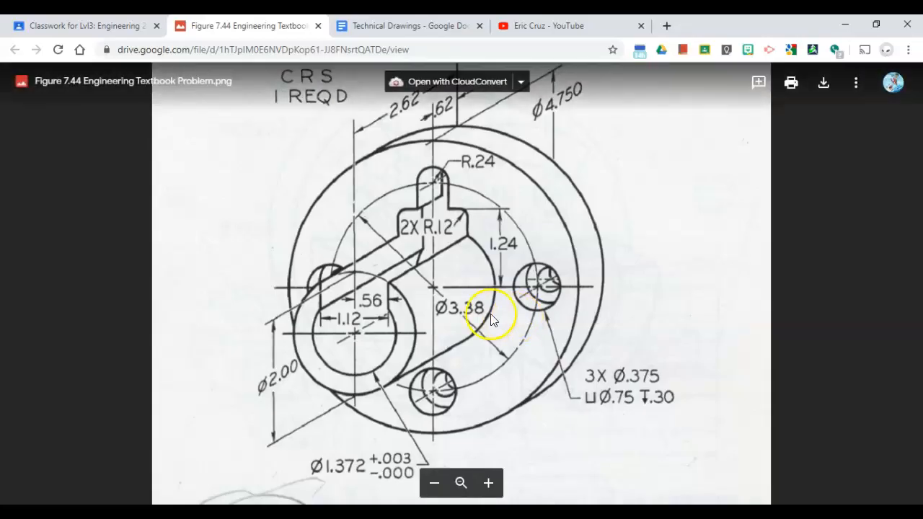
left_click(434, 290)
left_click(434, 290)
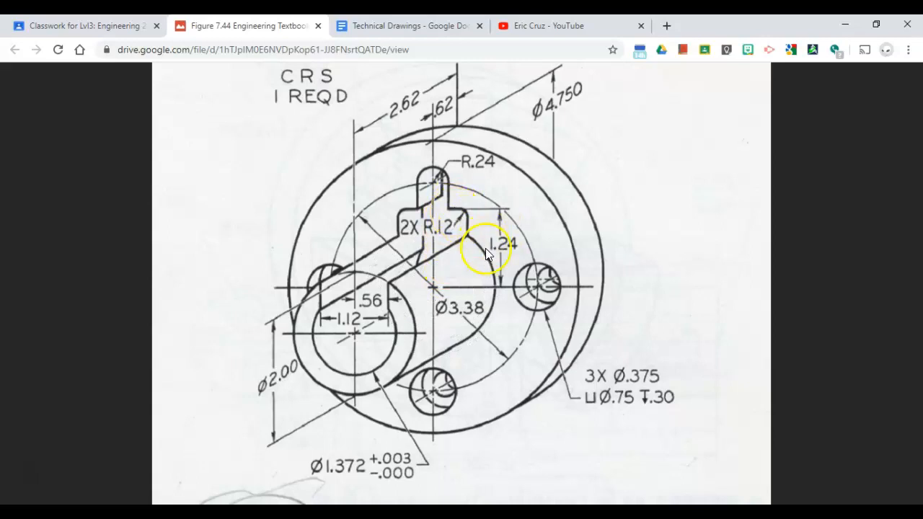
key("alt+Tab")
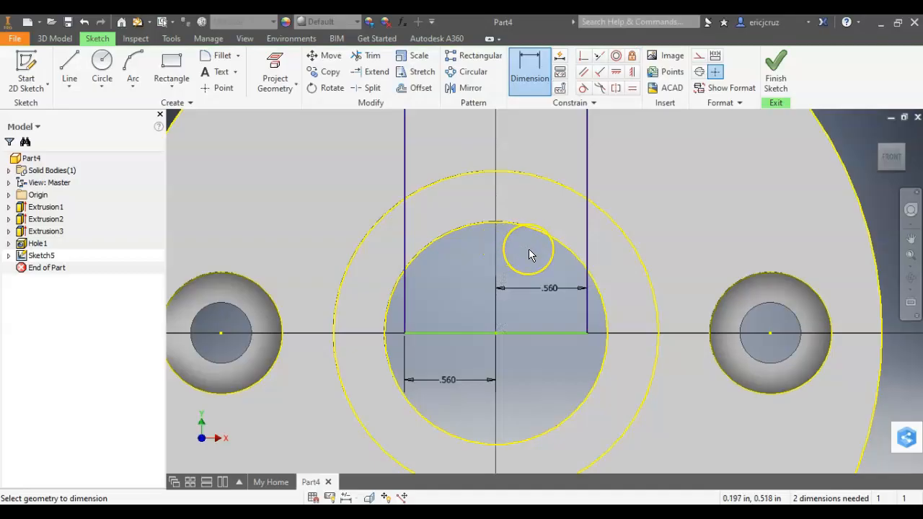
scroll(529, 251, "down", 2)
scroll(528, 255, "up", 3)
key("alt+Tab")
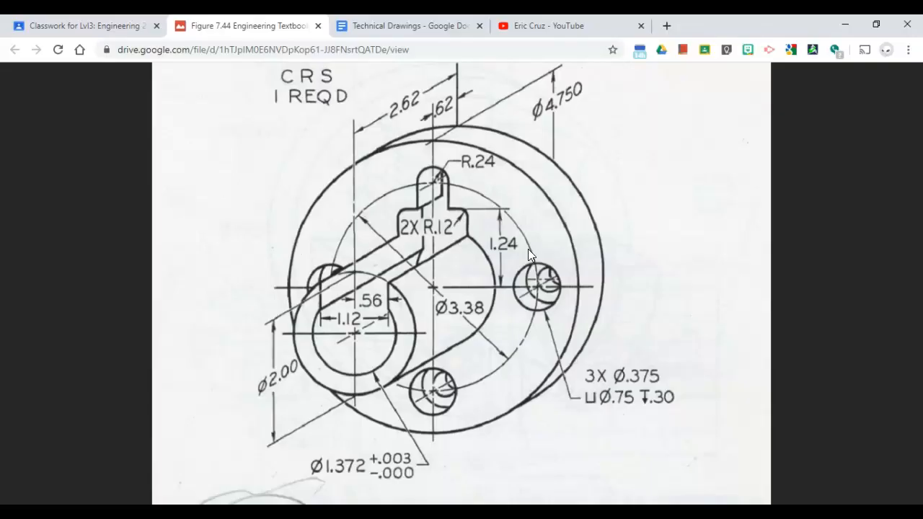
key("alt+Tab")
- Dimension the rectangle's height above the horizontal axis through the bore center as 1.24 in
scroll(525, 253, "down", 2)
left_click(524, 82)
left_click(522, 157)
left_click(529, 318)
left_click(612, 240)
type("1")
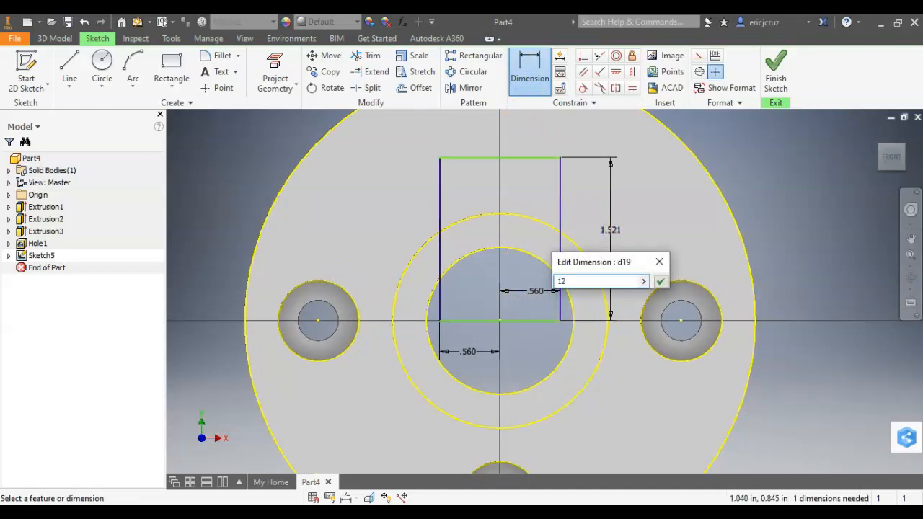
type(".24")
key("Return")
- Fillet both upper corners of the rectangle with a 0.12 in radius, as given in the reference drawing
key("alt+Tab")
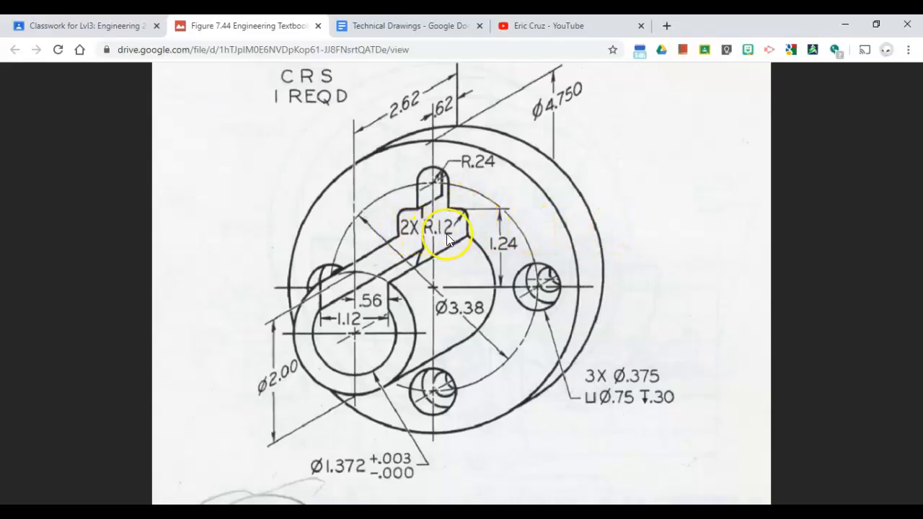
key("alt+Tab")
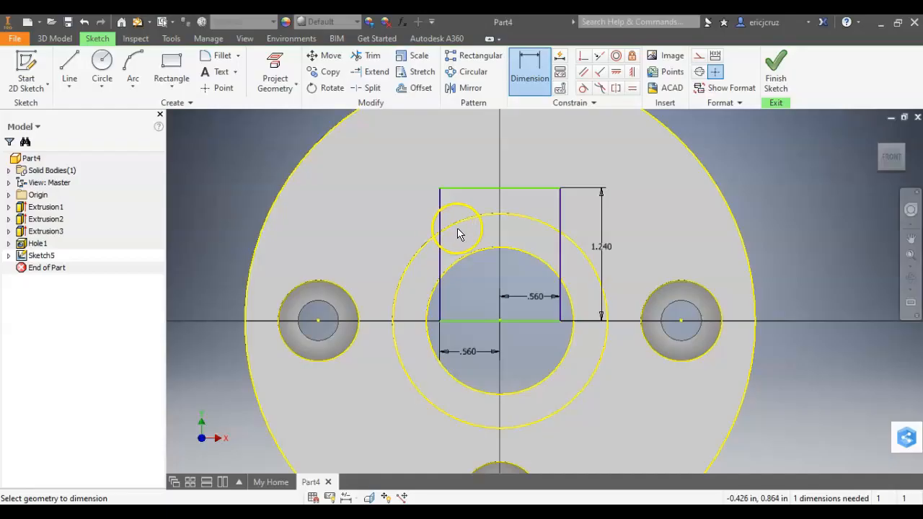
scroll(542, 204, "up", 3)
middle_click_drag(542, 204, 525, 243)
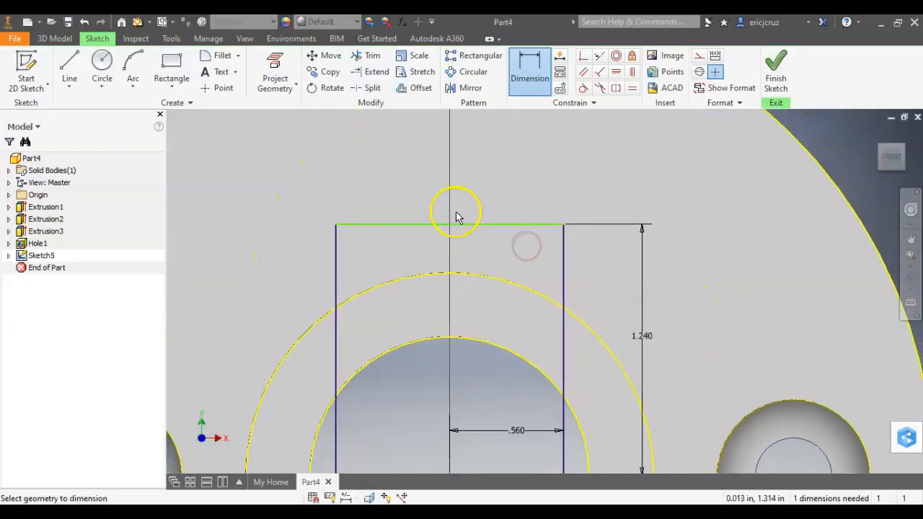
left_click(220, 58)
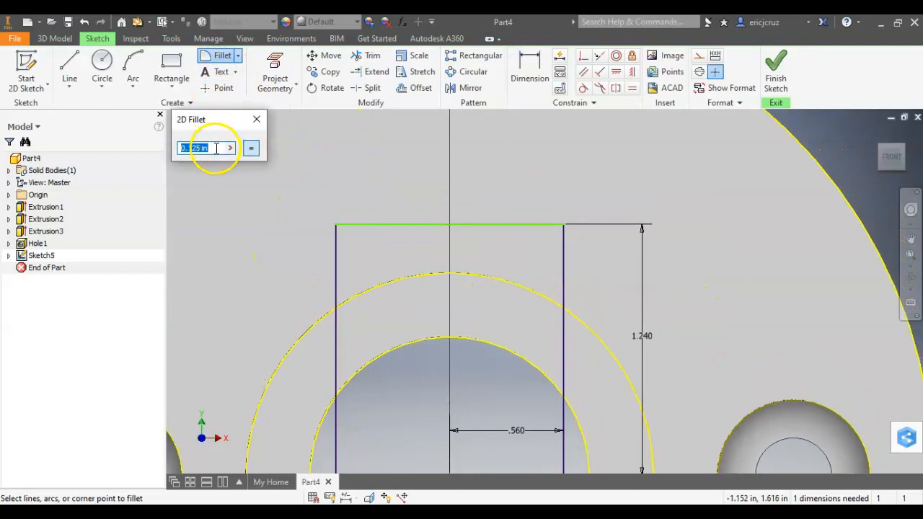
type(".12")
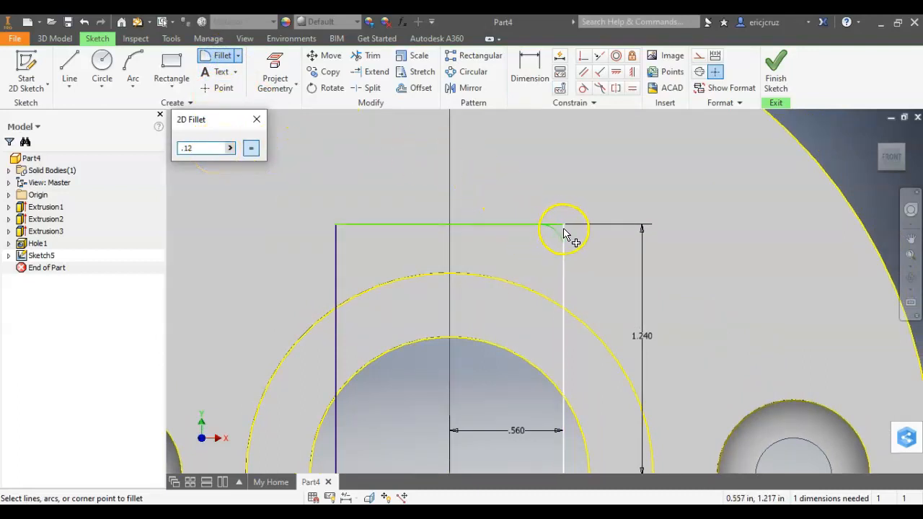
scroll(565, 231, "up", 3)
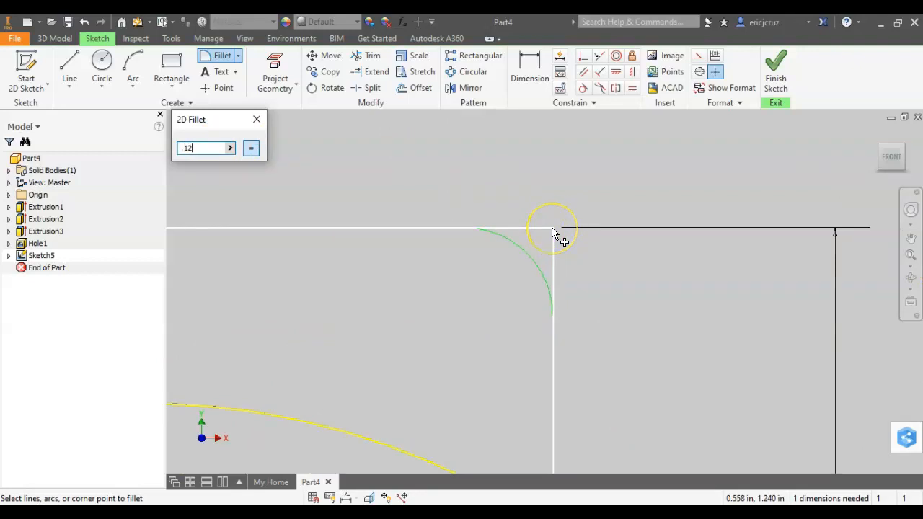
left_click(552, 230)
scroll(525, 305, "down", 6)
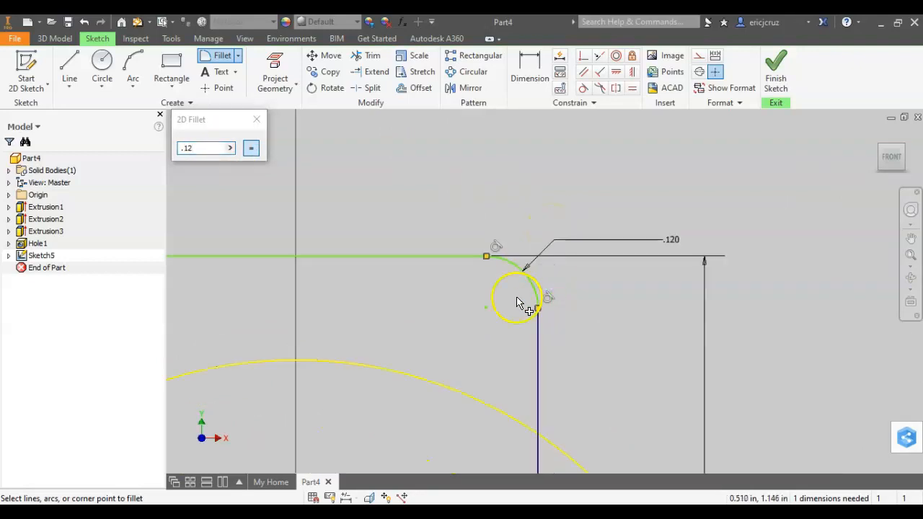
scroll(366, 302, "up", 5)
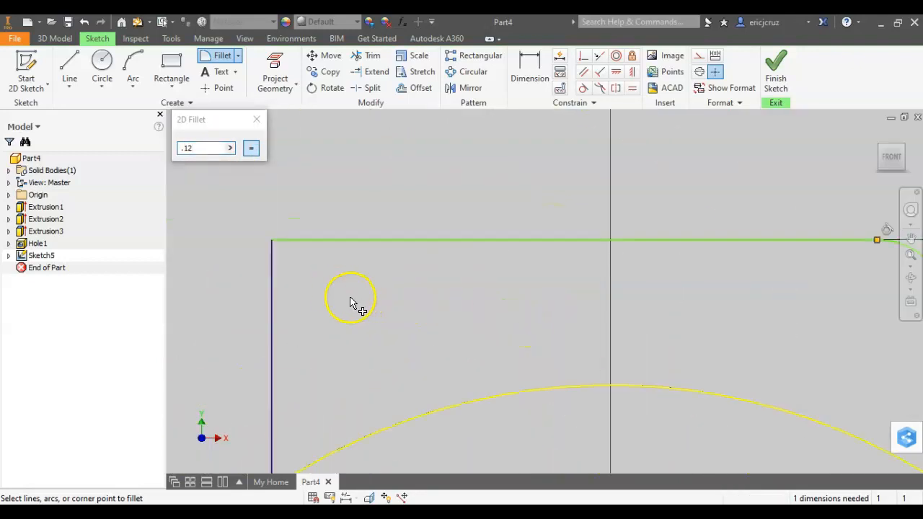
left_click(274, 242)
scroll(484, 325, "down", 3)
scroll(505, 336, "up", 4)
left_click(256, 119)
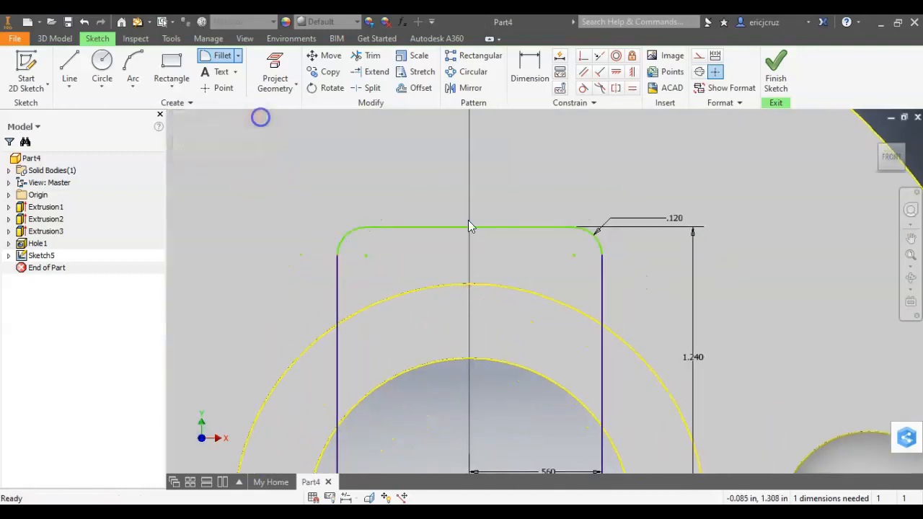
- Sketch a circle of 0.24 in radius centered on the vertical axis above the filleted rectangle
scroll(552, 292, "down", 3)
key("alt+Tab")
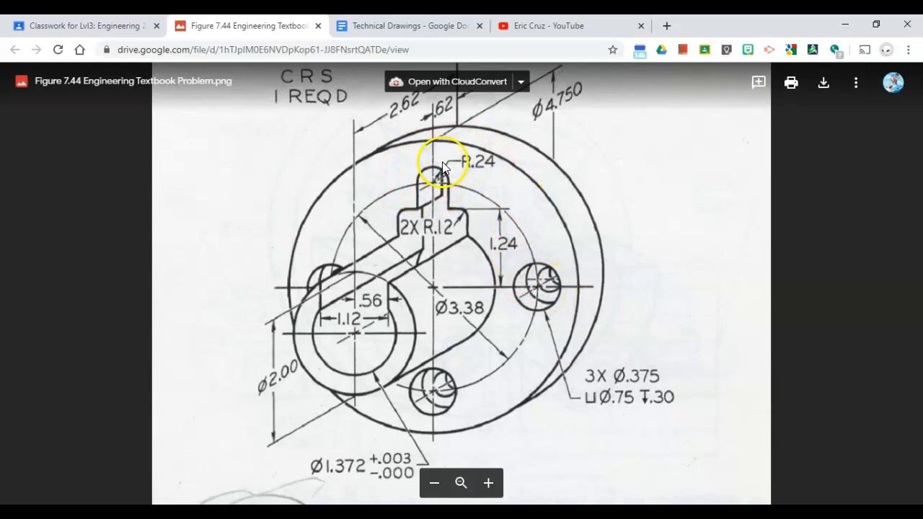
key("alt+Tab")
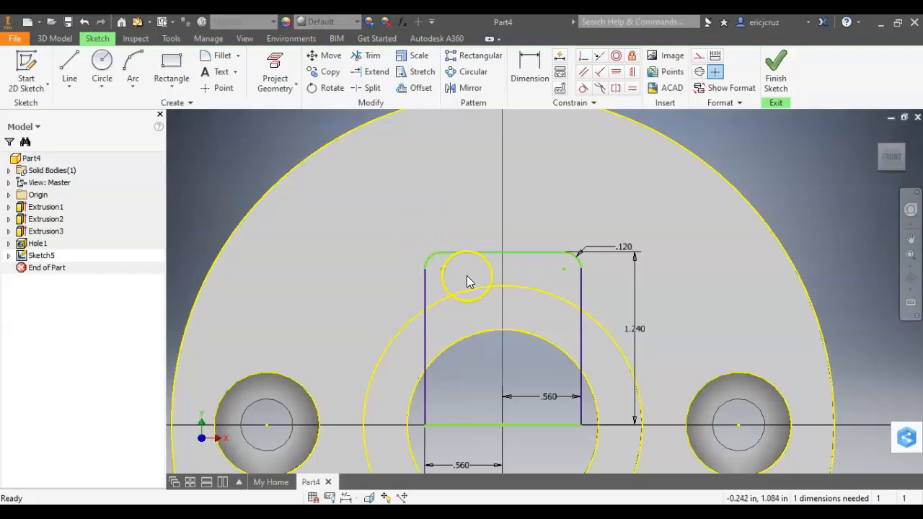
left_click(100, 61)
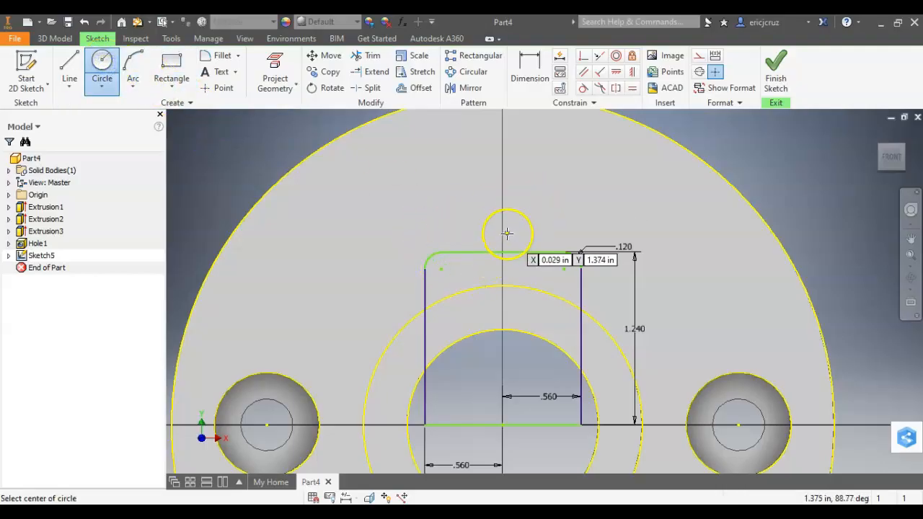
left_click(504, 179)
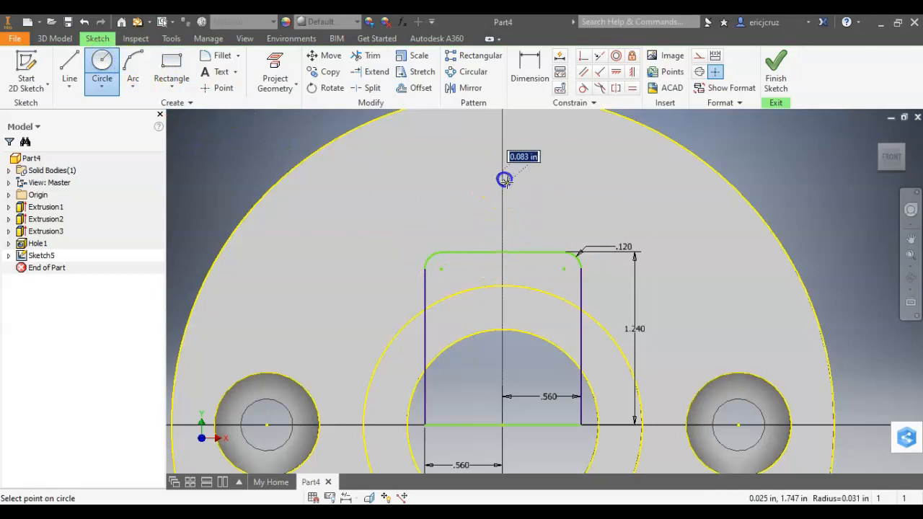
key("alt+Tab")
key("alt+Tab")
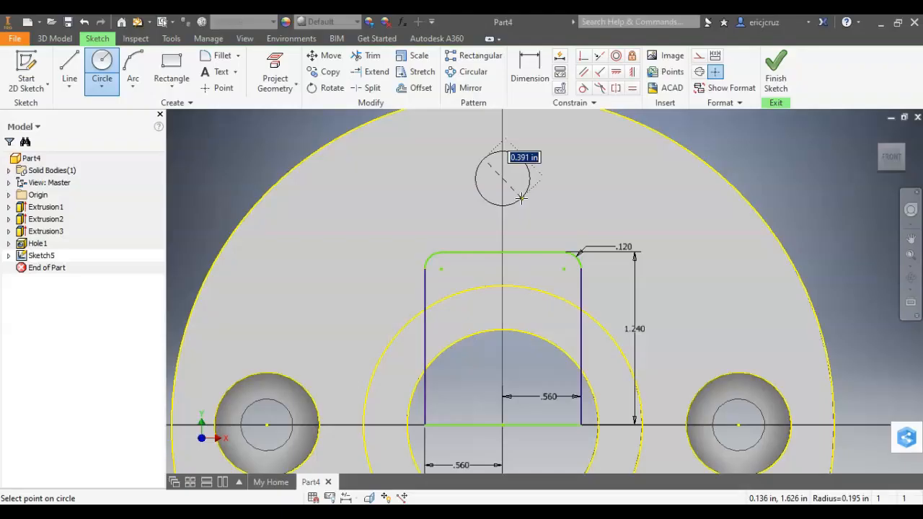
key("alt+Tab")
key("alt+Tab")
right_click(526, 193)
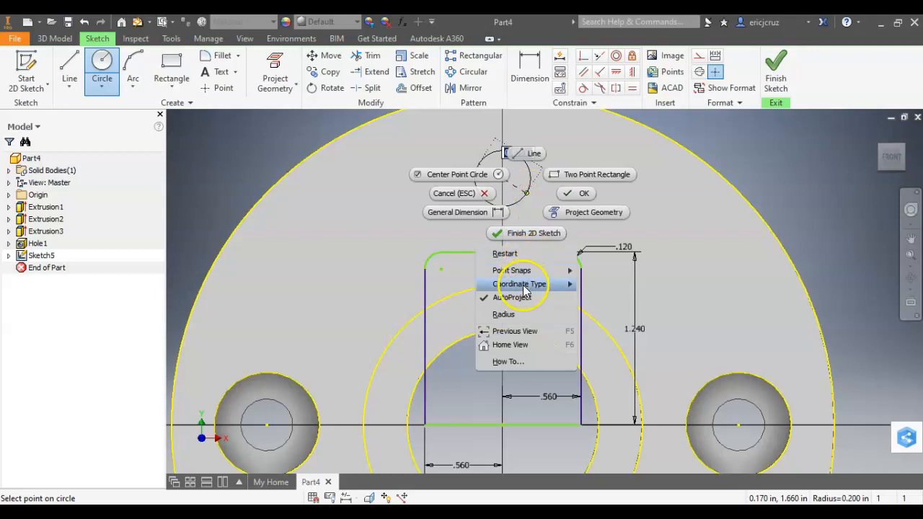
left_click(504, 314)
key("alt+Tab")
key("alt+Tab")
type(".240")
key("Return")
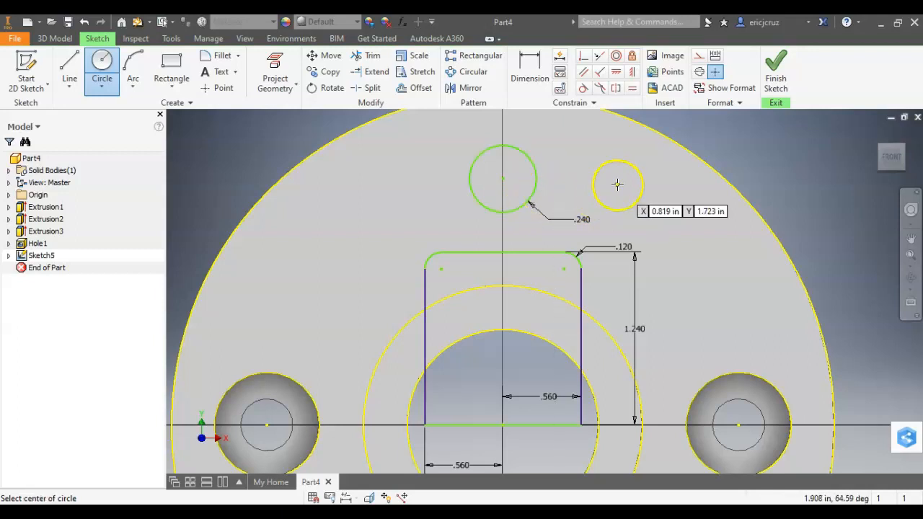
key("Escape")
- Try to sketch a circle centered on the bore with 3.38 in entered as its radius
key("alt+Tab")
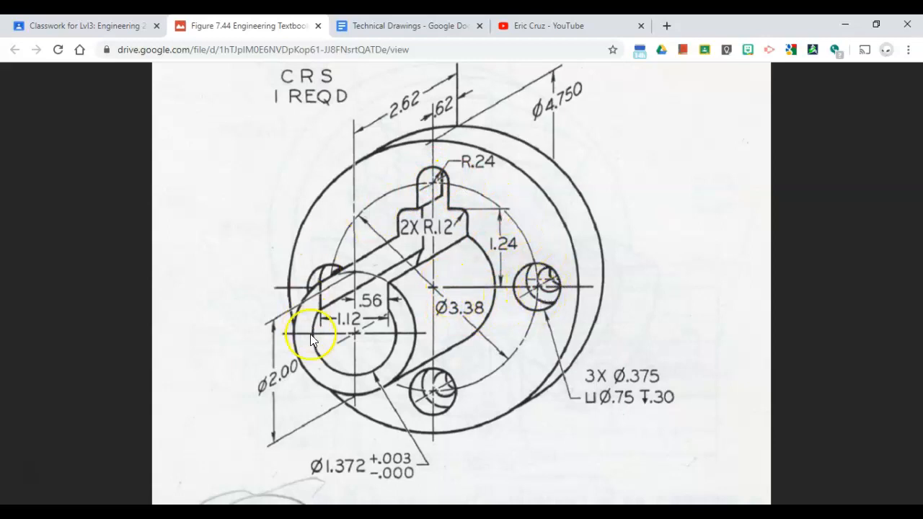
key("alt+Tab")
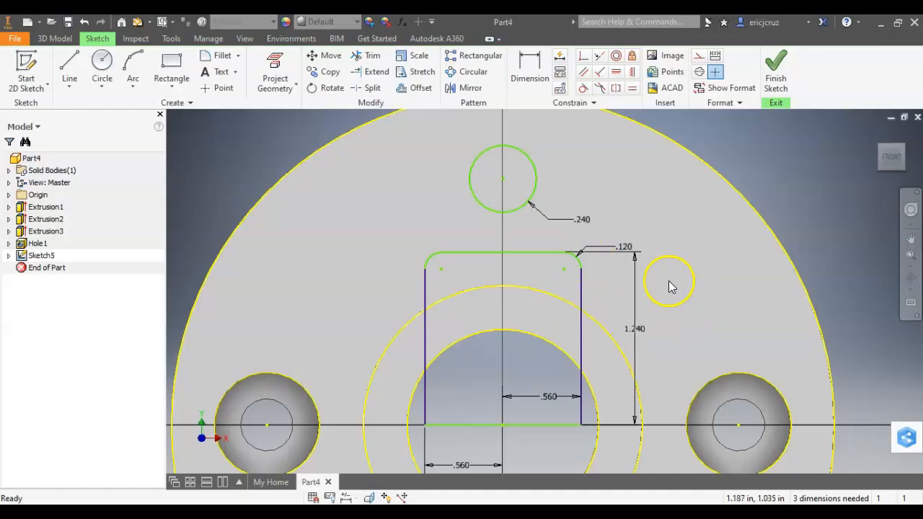
left_click(101, 64)
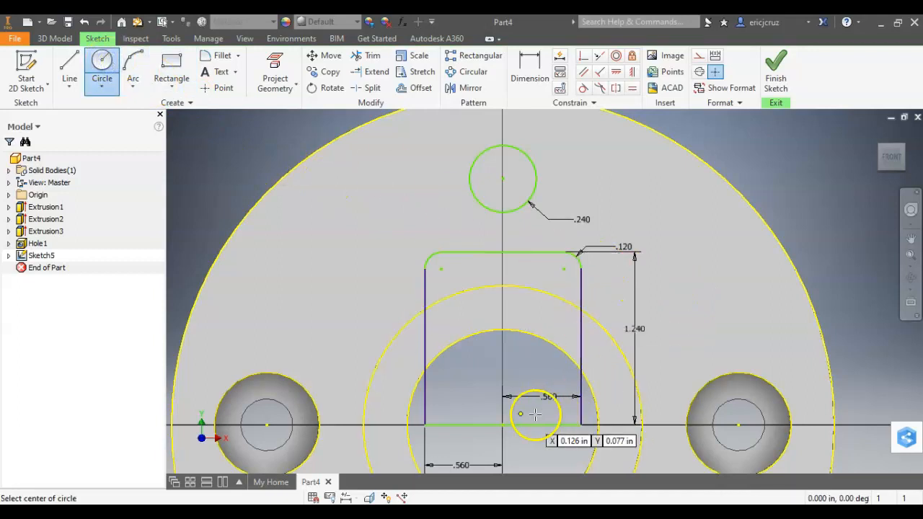
left_click(503, 425)
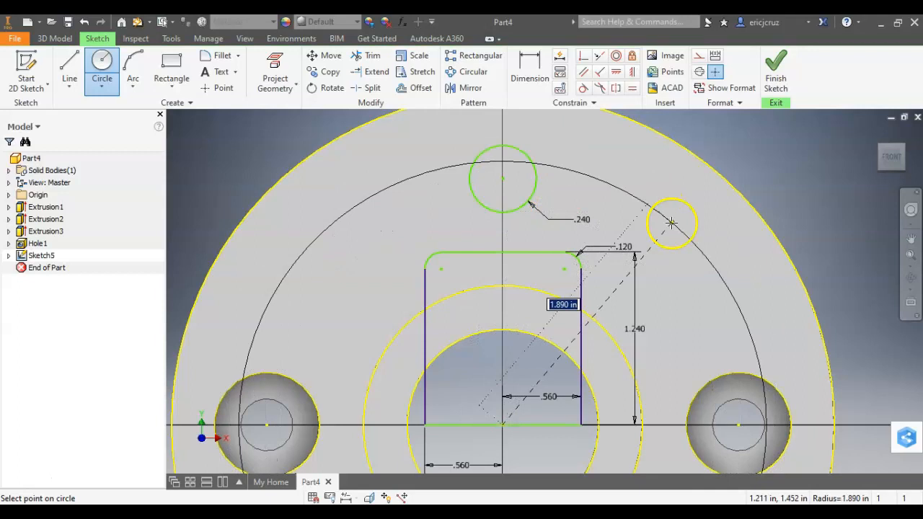
type("3.38")
key("Return")
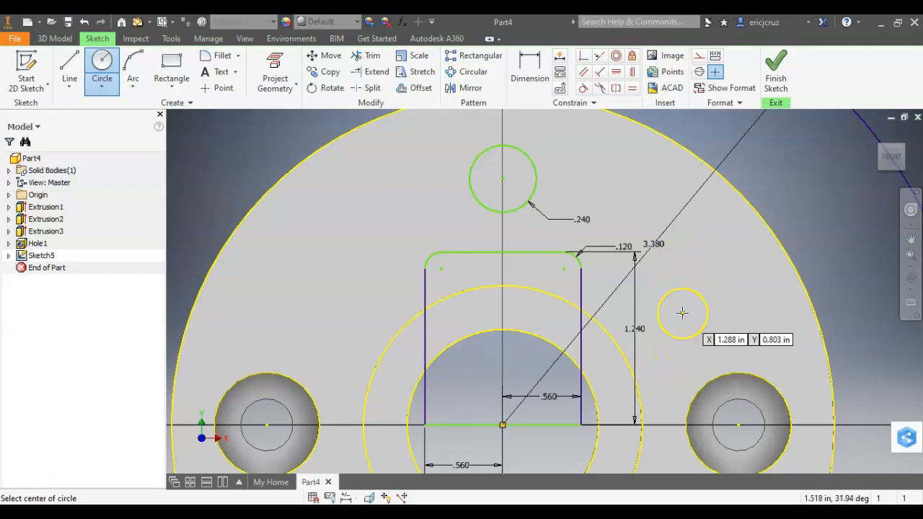
key("ctrl+z")
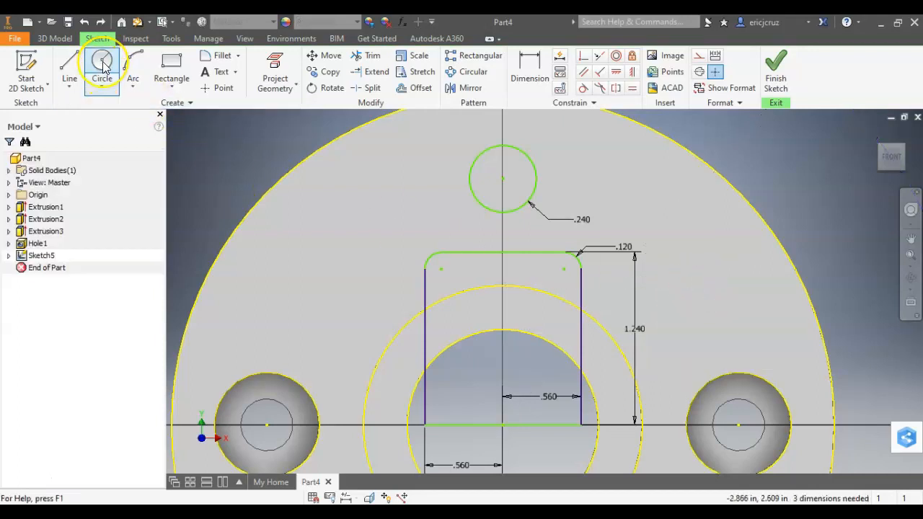
- Sketch a 3.38 in diameter circle centered on the bore and convert it to construction geometry
left_click(504, 426)
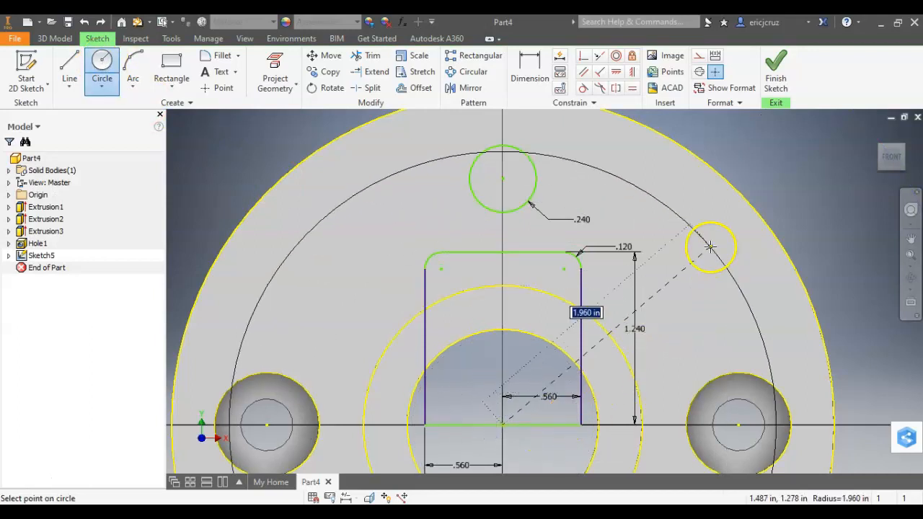
right_click(709, 247)
left_click(693, 369)
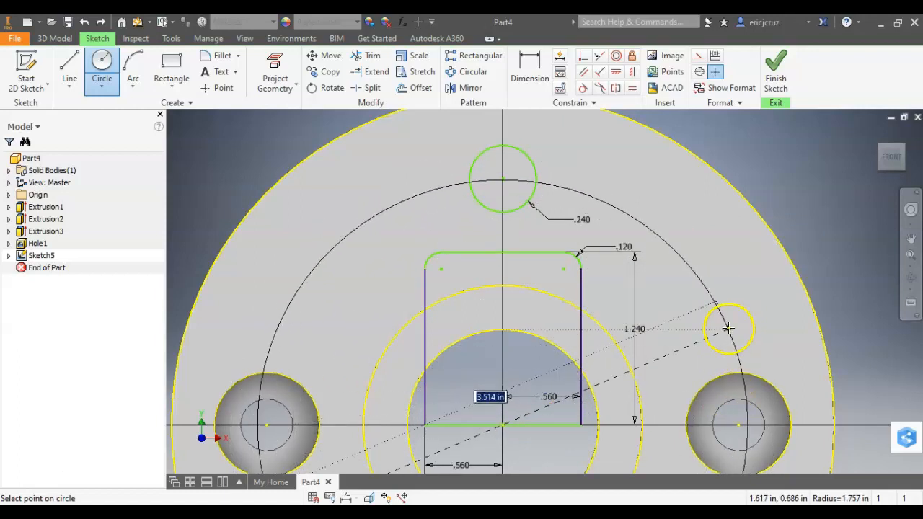
key("Return")
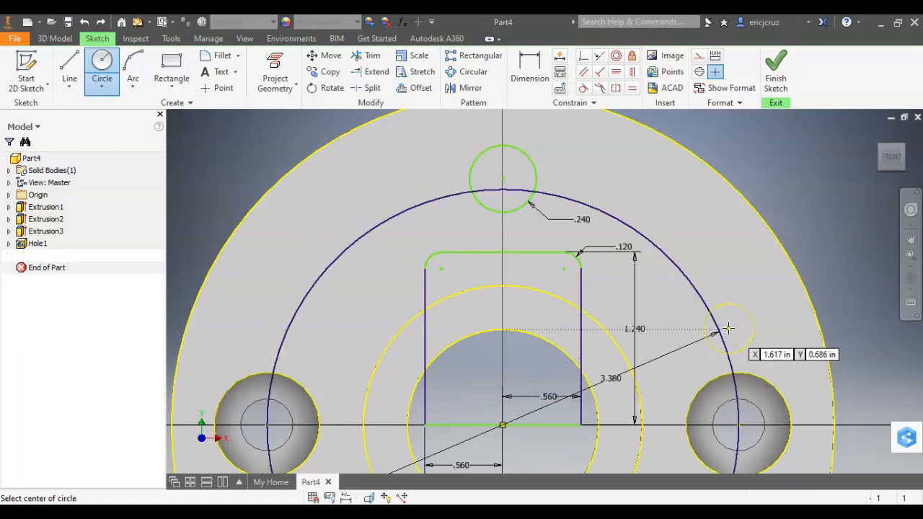
key("Escape")
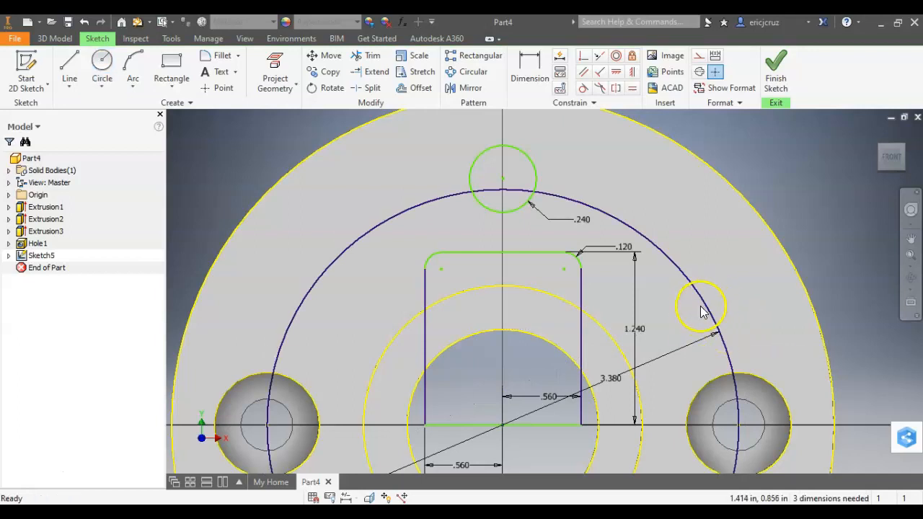
right_click(705, 310)
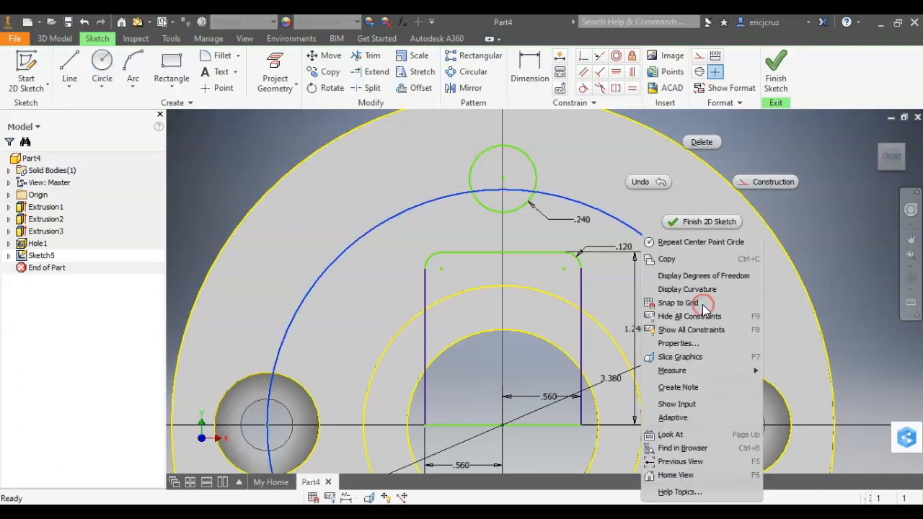
left_click(767, 182)
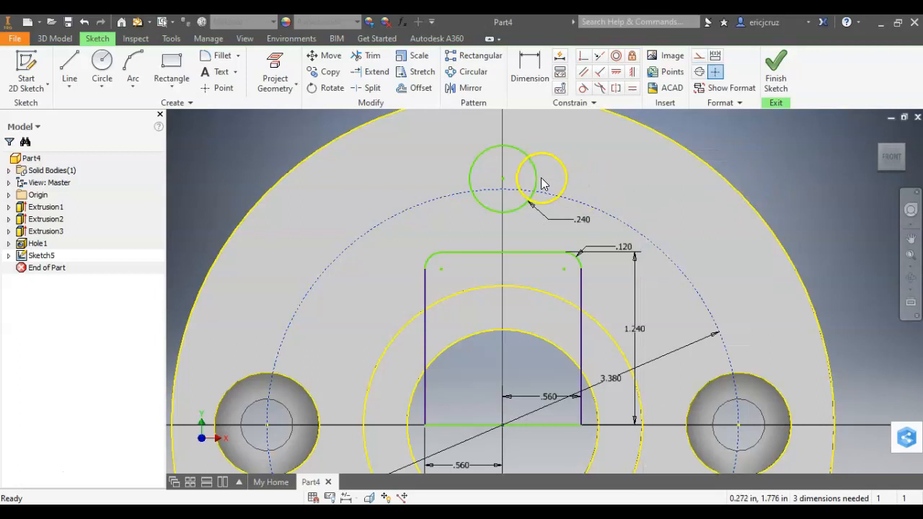
- Constrain the small circle's center to be coincident with the 3.38 in construction circle
scroll(519, 180, "up", 2)
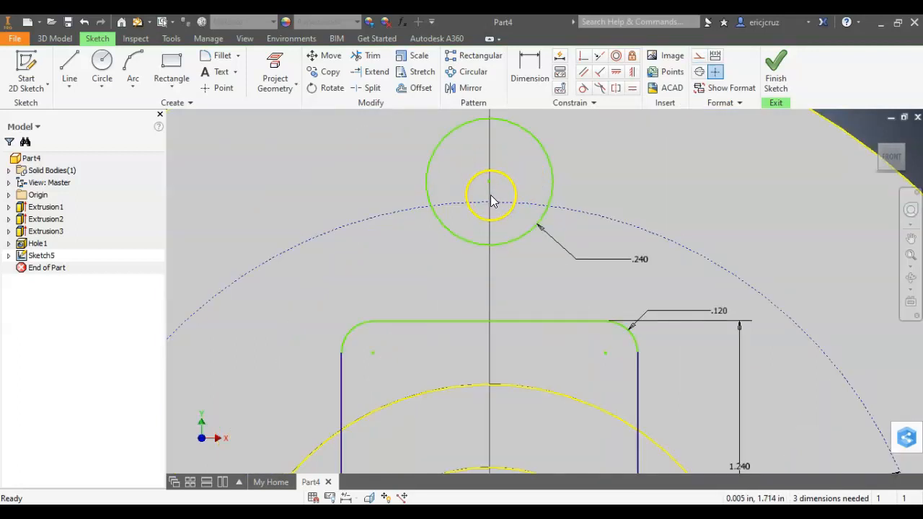
left_click(584, 57)
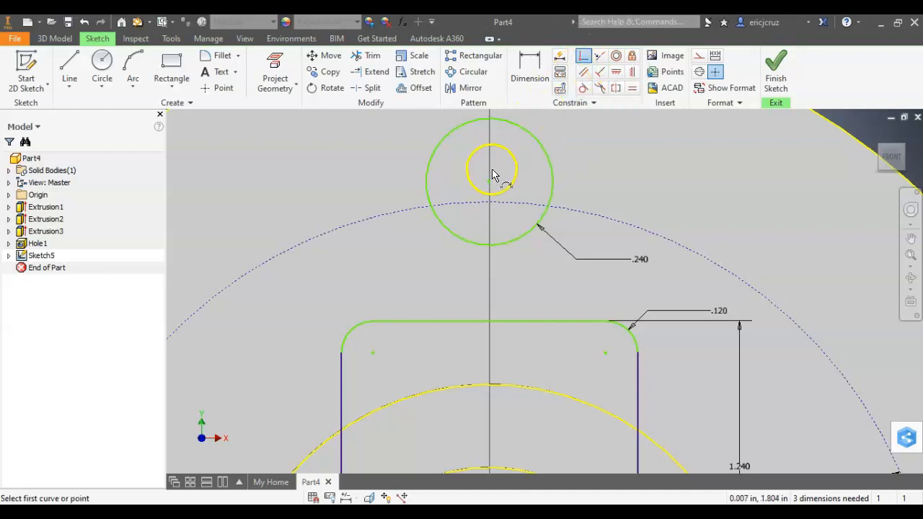
left_click(491, 208)
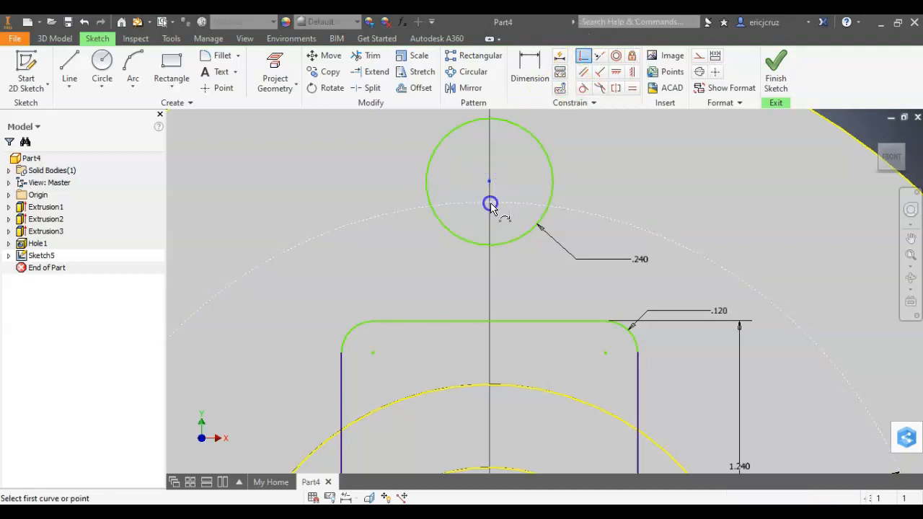
key("Escape")
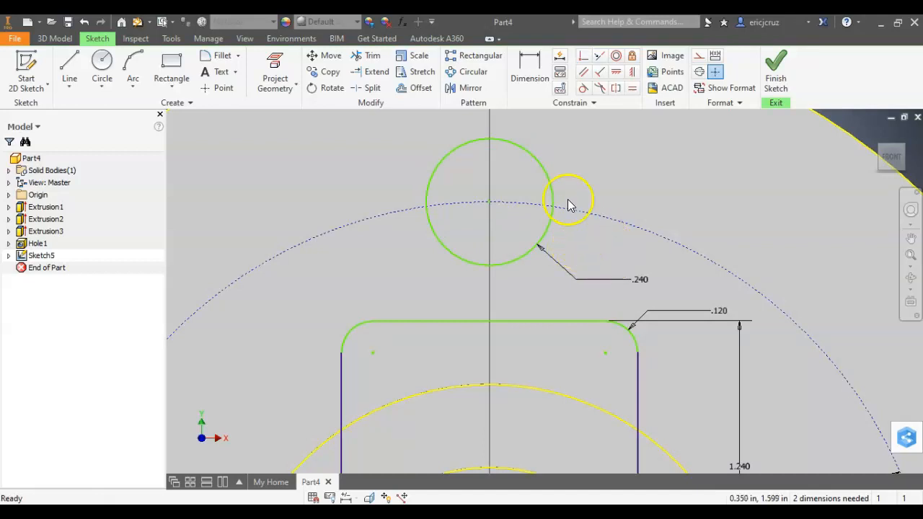
- Sketch a vertical line just left of the small circle, from below the rectangle's top edge up to near the circle's top
left_click(70, 68)
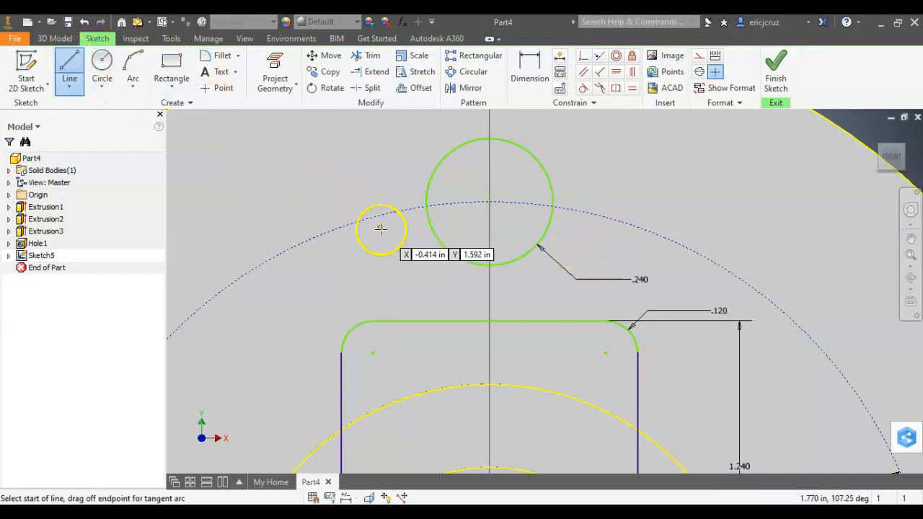
left_click(410, 336)
left_click(410, 142)
key("Escape")
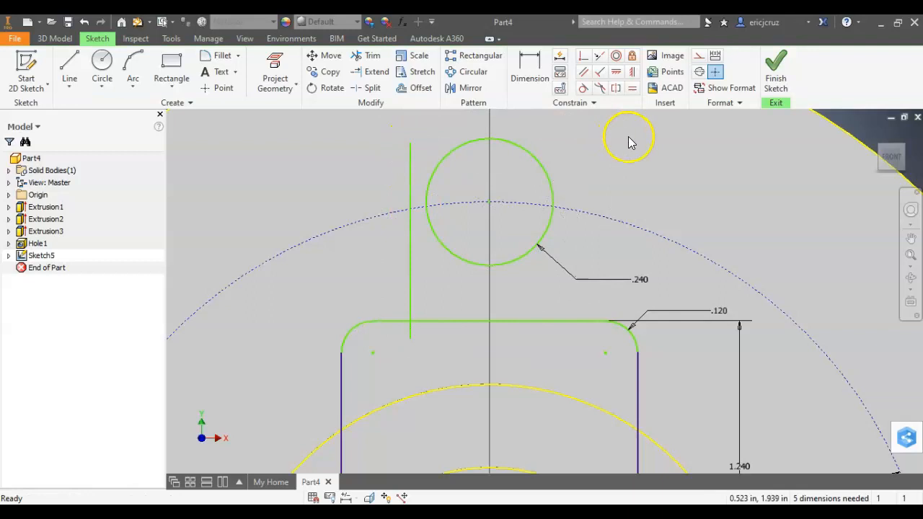
- Constrain the vertical line beside the small circle to be tangent to the circle
left_click(584, 87)
left_click(451, 255)
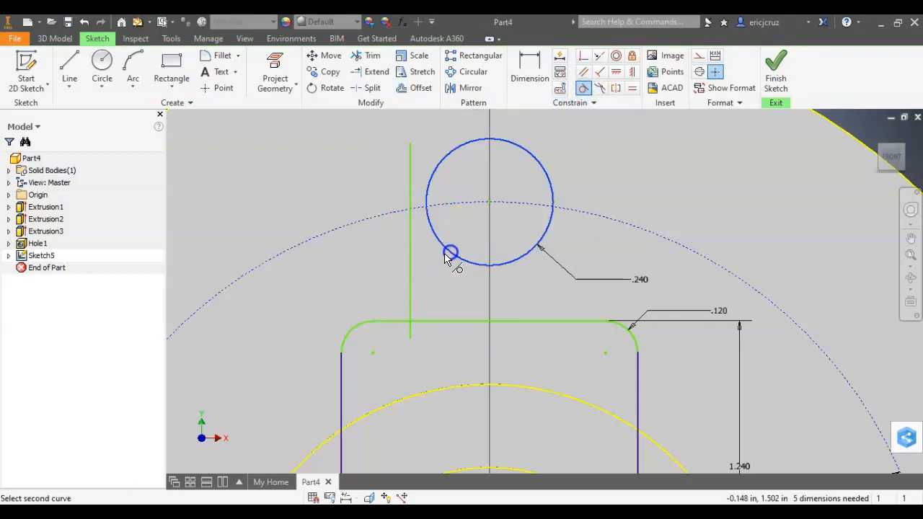
left_click(412, 293)
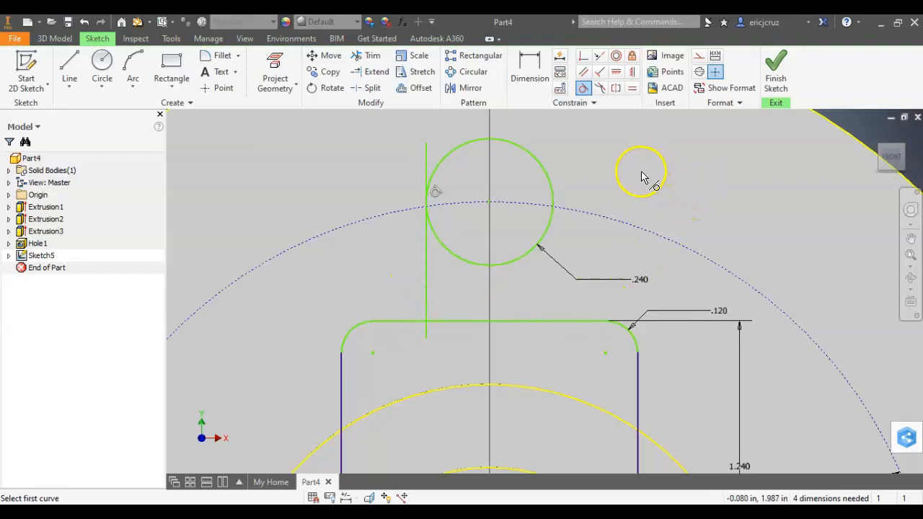
- Sketch a second vertical line right of the small circle, ending below the rectangle's top edge, and make it tangent to the circle
left_click(70, 68)
left_click(582, 154)
left_click(582, 338)
key("Escape")
left_click(583, 87)
left_click(550, 186)
left_click(582, 196)
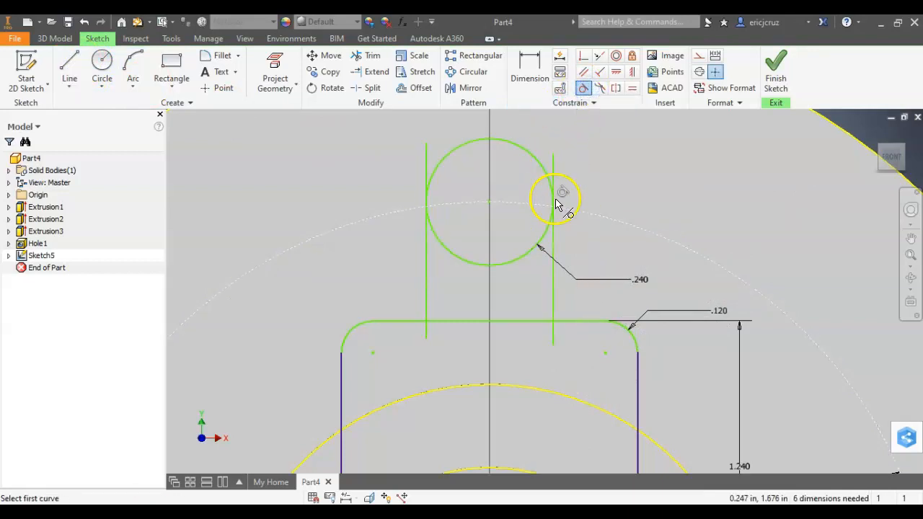
key("Escape")
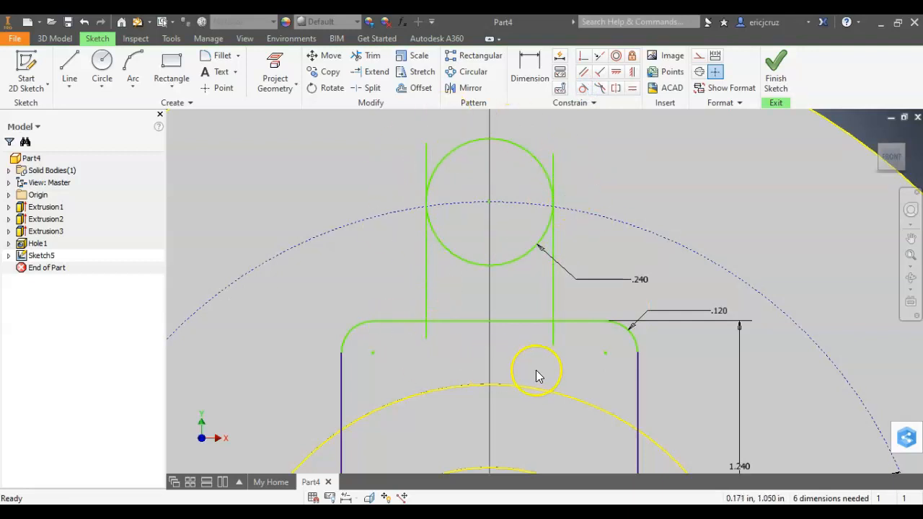
- Trim the excess line ends, the rectangle's top edge between the two lines, and the circle's lower half to leave one slot outline
key("x")
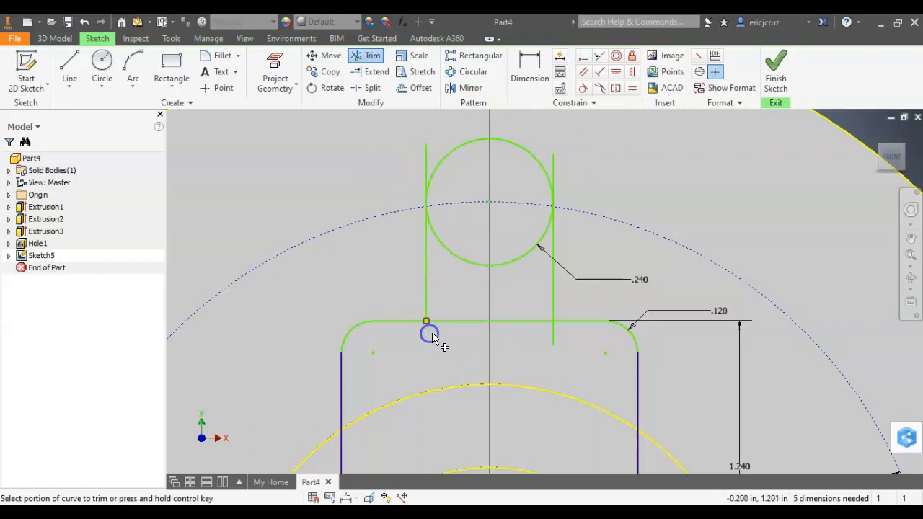
left_click(462, 323)
left_click(553, 332)
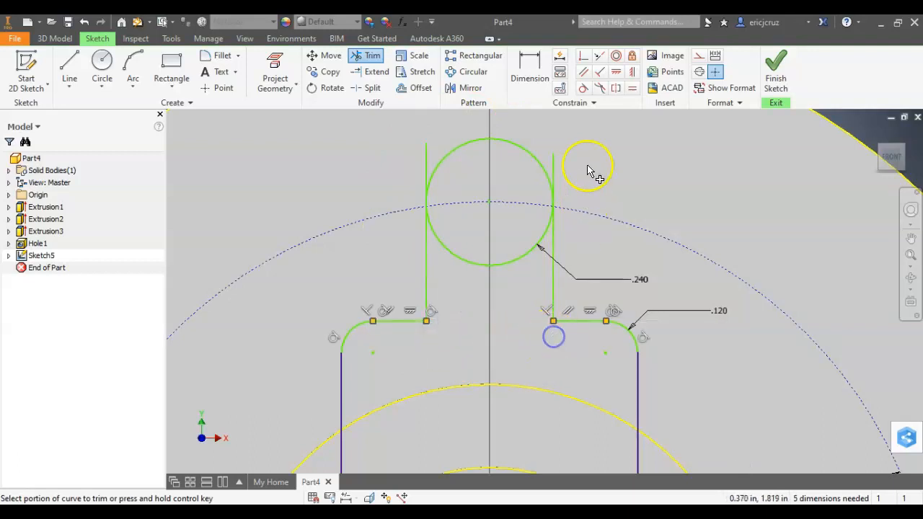
left_click(426, 155)
left_click(508, 267)
- Compare the trimmed slot profile with the Figure 7.44 textbook drawing
scroll(659, 241, "down", 3)
key("alt+Tab")
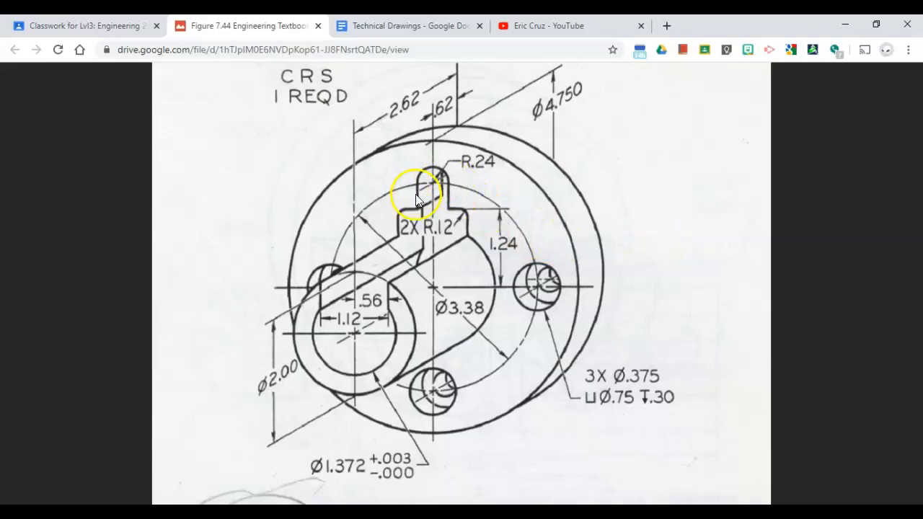
key("alt+Tab")
scroll(618, 262, "up", 3)
scroll(624, 273, "down", 2)
scroll(642, 298, "up", 3)
scroll(690, 254, "down", 2)
middle_click_drag(692, 282, 598, 256)
scroll(651, 272, "up", 2)
scroll(653, 274, "down", 2)
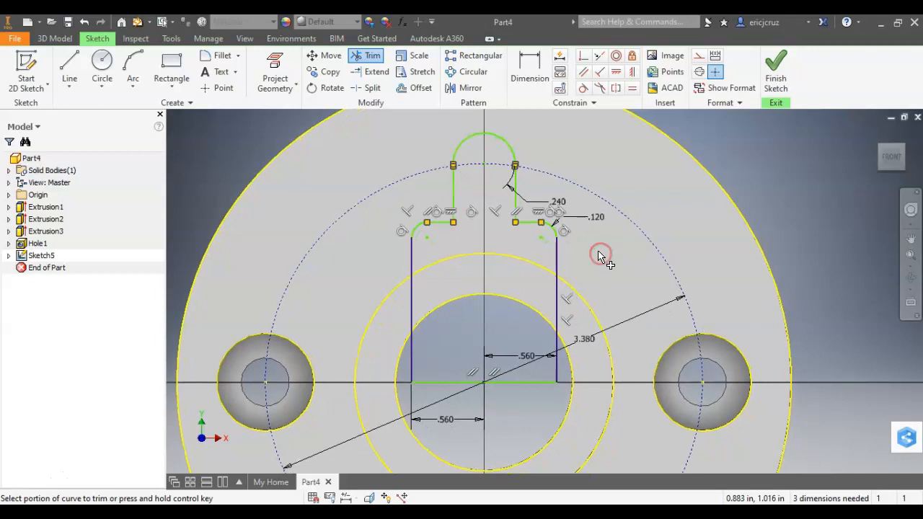
- Dimension the vertical distance from the profile's base line to the slot's right shoulder
left_click(530, 69)
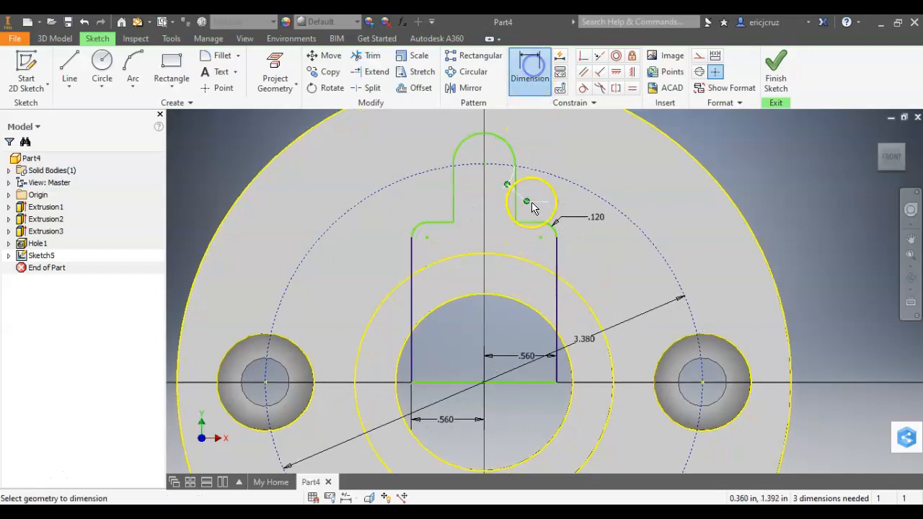
left_click(531, 223)
left_click(531, 382)
left_click(536, 283)
left_click(587, 332)
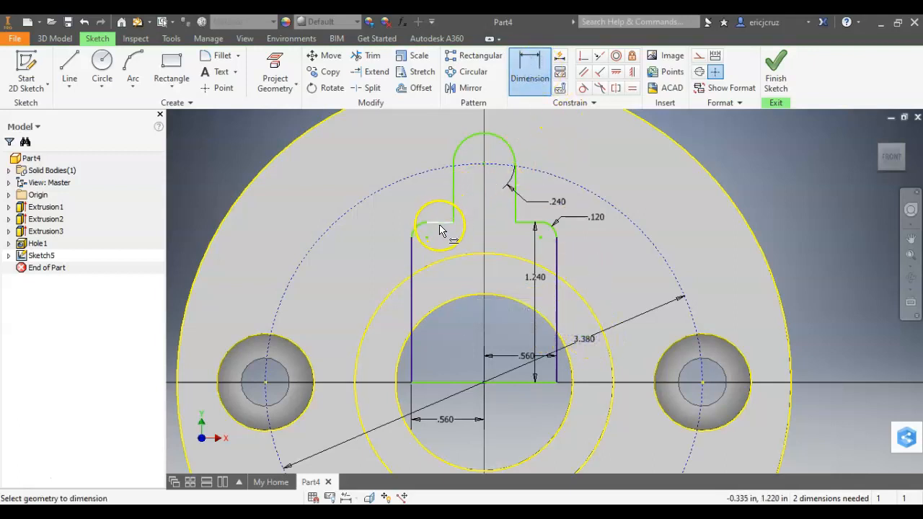
- Add a driven dimension for the height of the slot's left shoulder above the base line
left_click(462, 382)
left_click(440, 222)
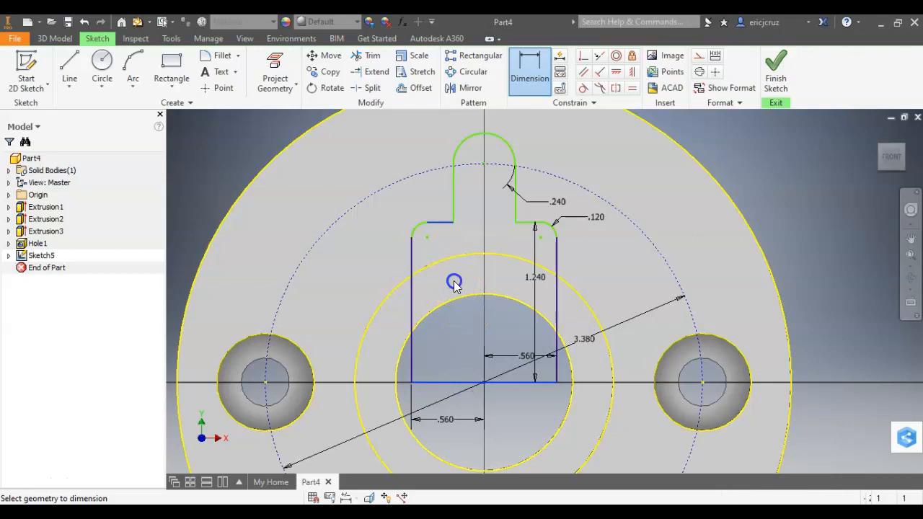
left_click(454, 283)
left_click(303, 142)
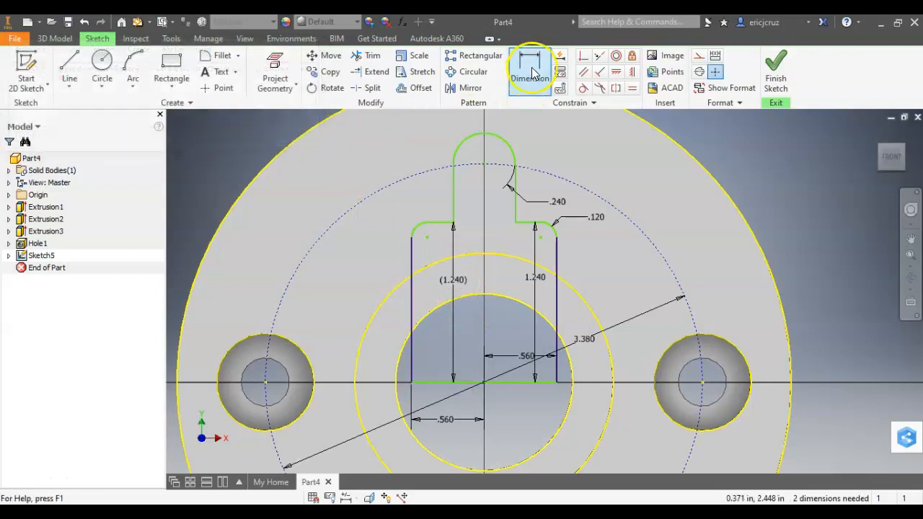
- Add a driven dimension for the width between the slot's two upper vertical lines
left_click(456, 214)
left_click(515, 206)
left_click(467, 211)
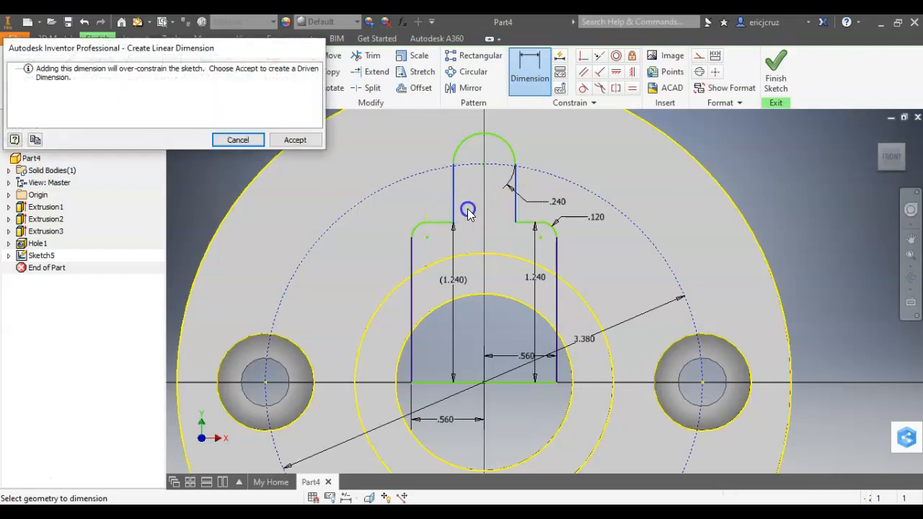
left_click(302, 140)
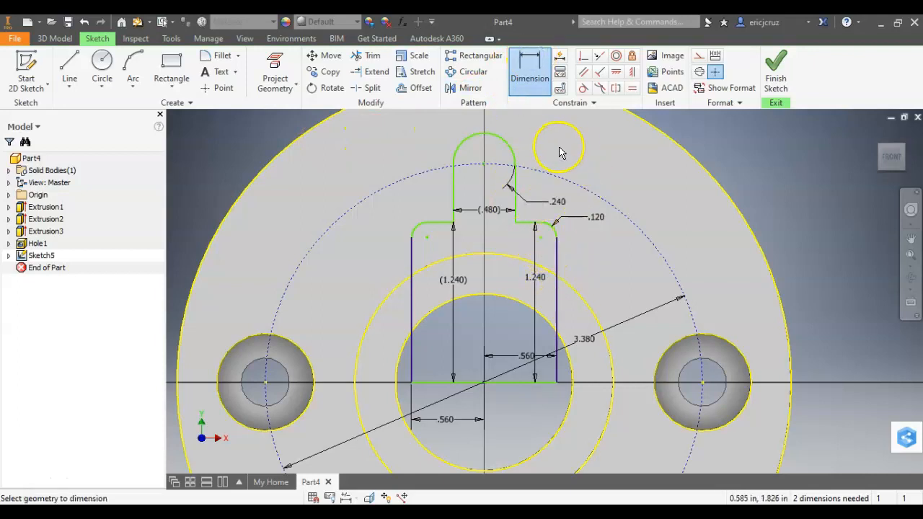
- Try to dimension the top arc's radius, add a driven radius dimension to the left corner fillet, and finish the sketch
left_click(537, 133)
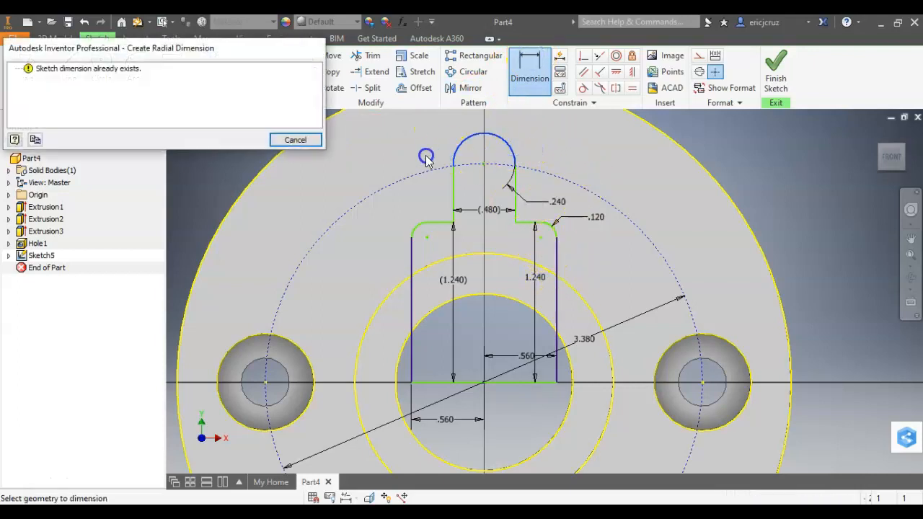
left_click(295, 137)
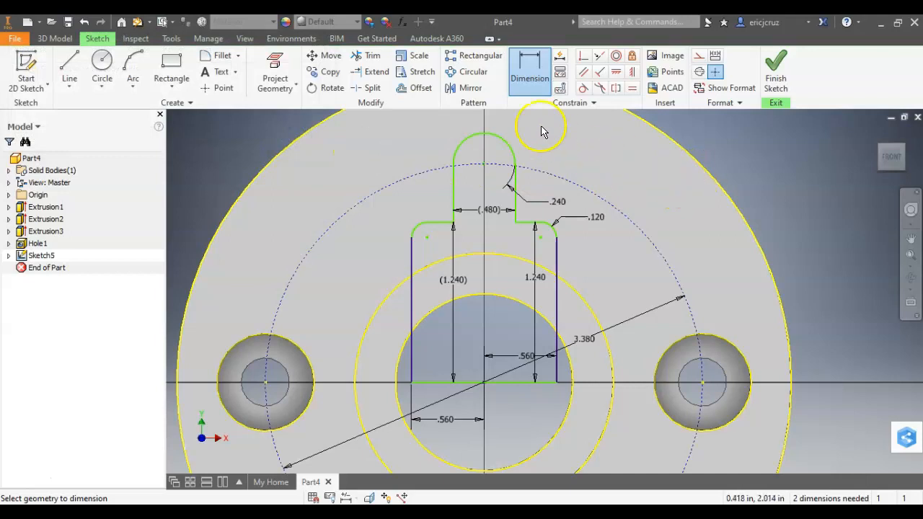
left_click(415, 228)
left_click(416, 209)
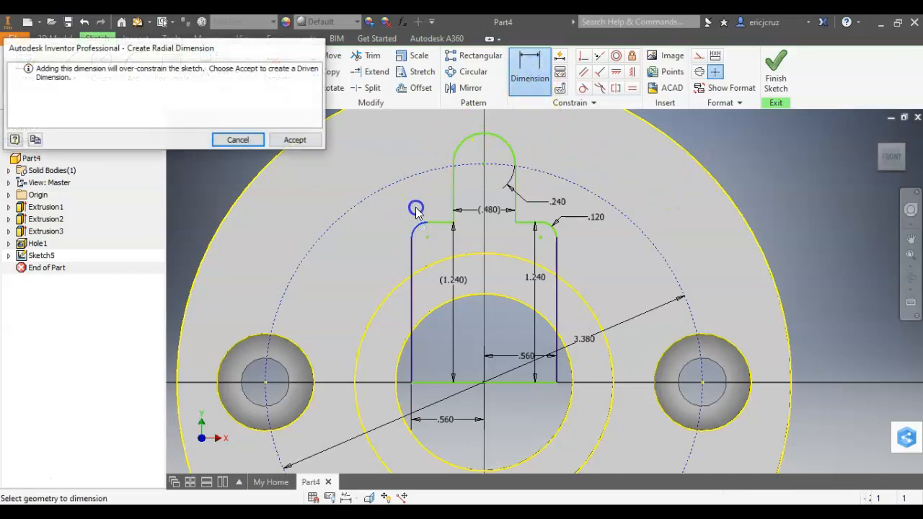
left_click(299, 140)
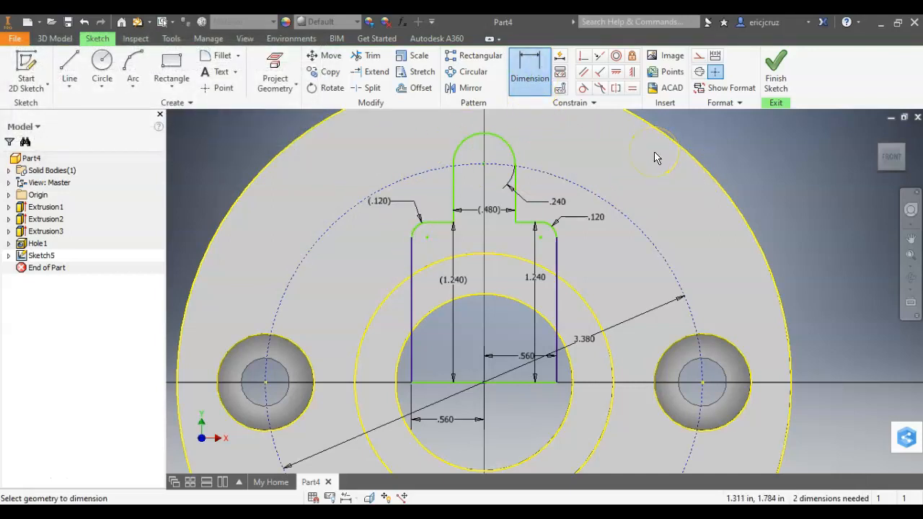
left_click(771, 73)
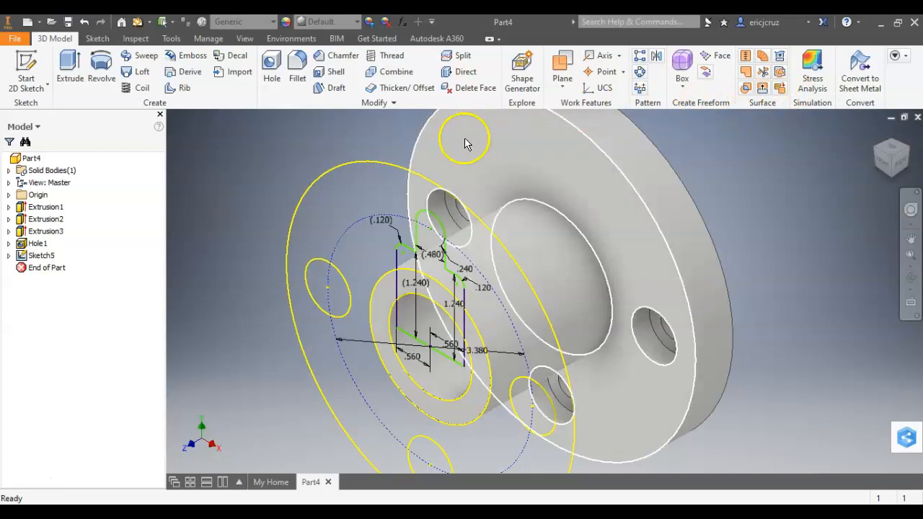
right_click(326, 171)
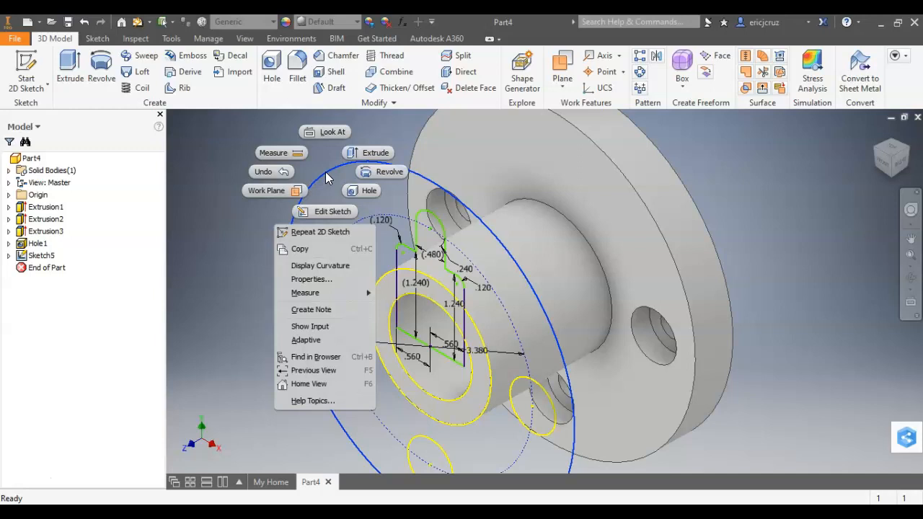
left_click(326, 172)
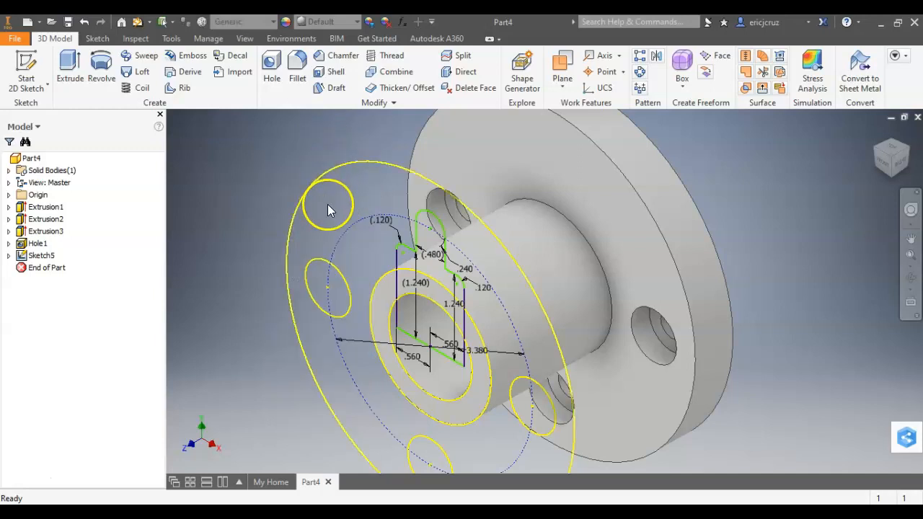
left_click(9, 256)
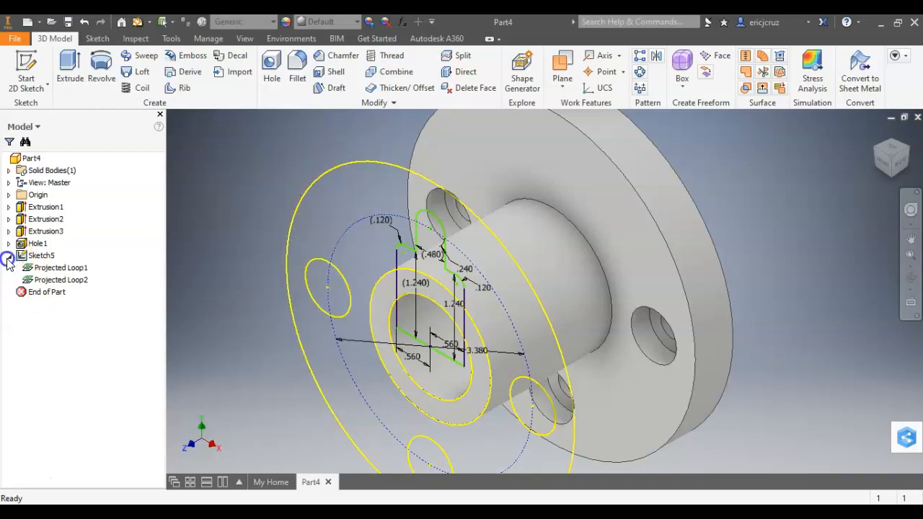
right_click(59, 270)
left_click(49, 273)
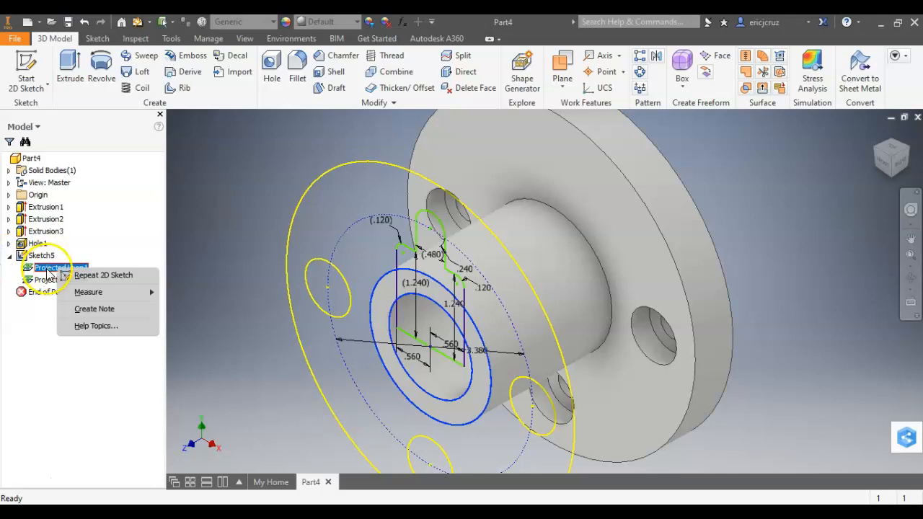
left_click(41, 255)
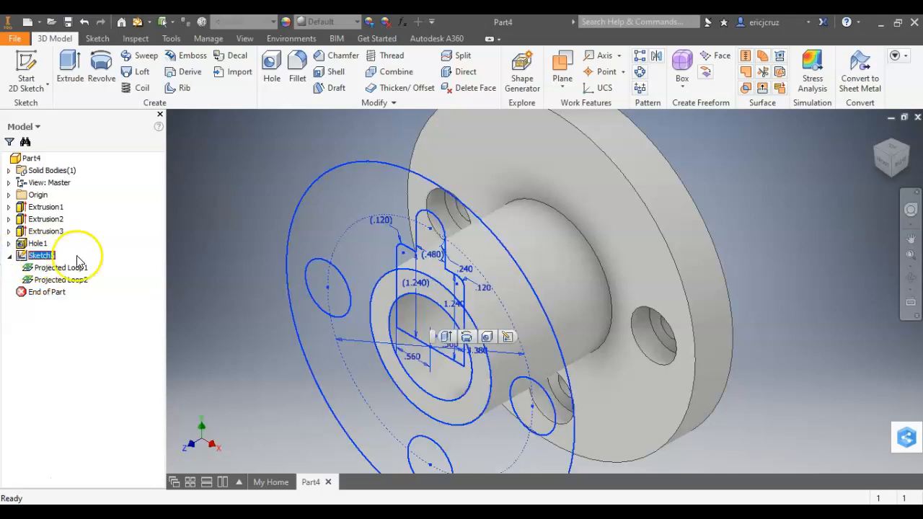
left_click(826, 244)
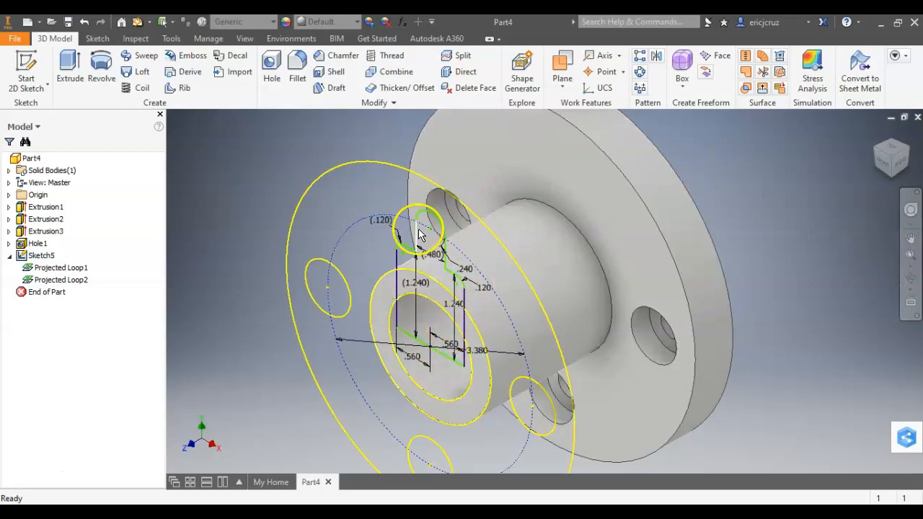
- Extrude the keyway slot profile as a cut through all of the part
left_click(70, 72)
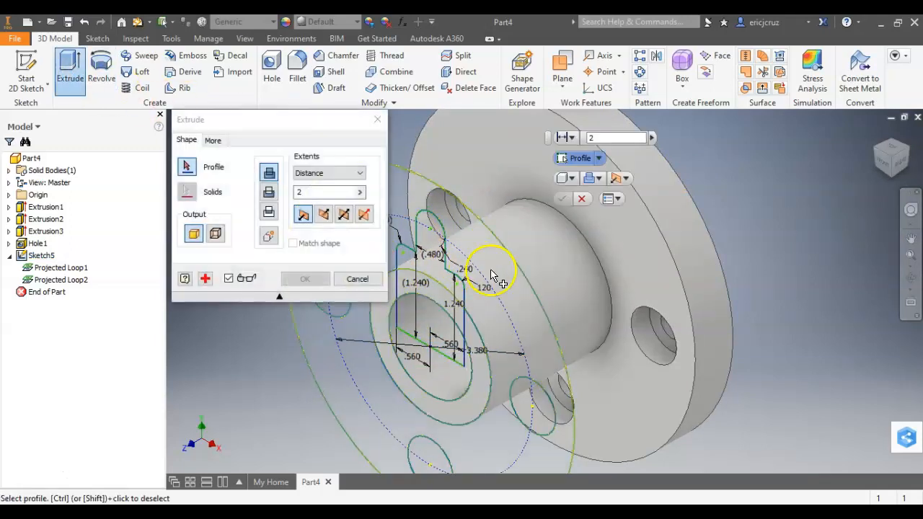
left_click(420, 229)
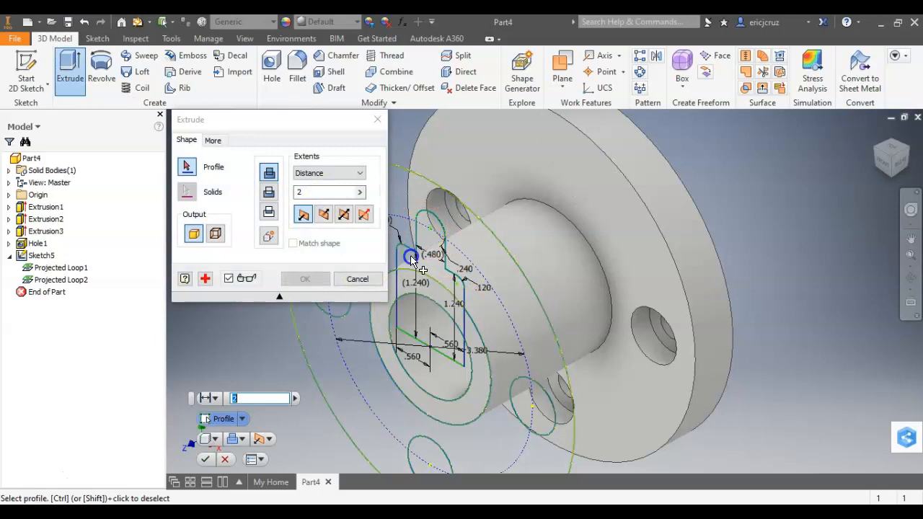
left_click(413, 261)
left_click(268, 192)
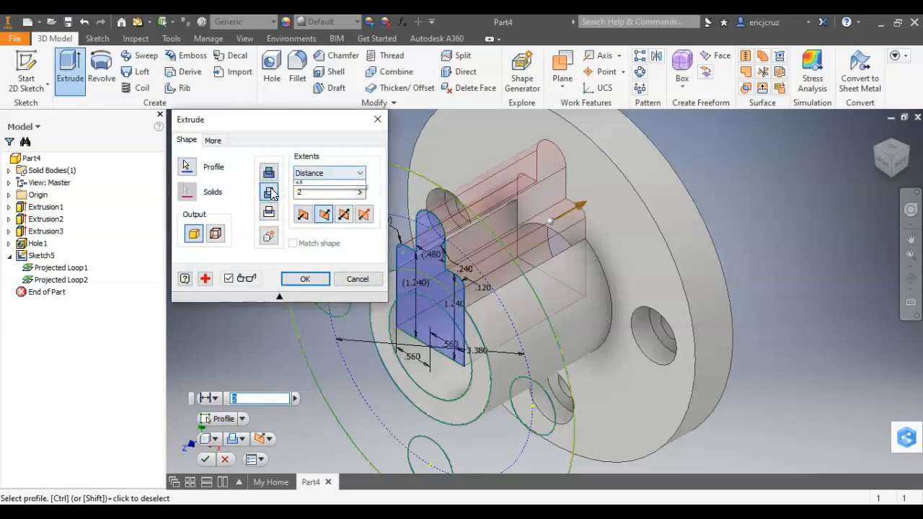
left_click(331, 173)
left_click(304, 220)
left_click(303, 278)
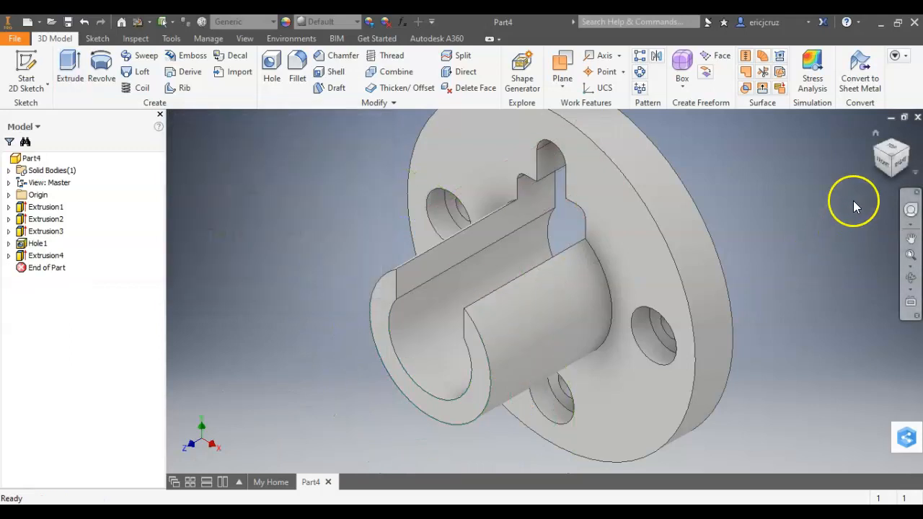
- Inspect the finished bushing from several angles and compare it with the Figure 7.44 textbook drawing
left_click(875, 133)
left_click(887, 164)
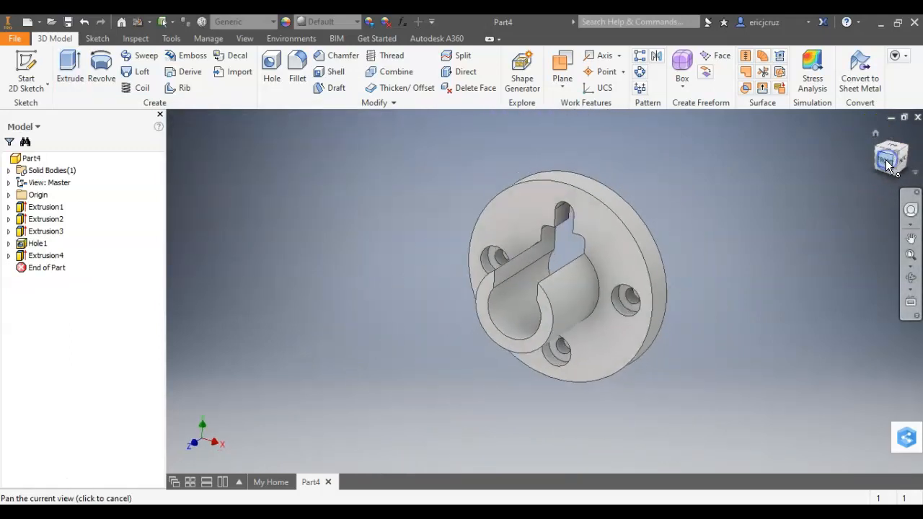
left_click(876, 134)
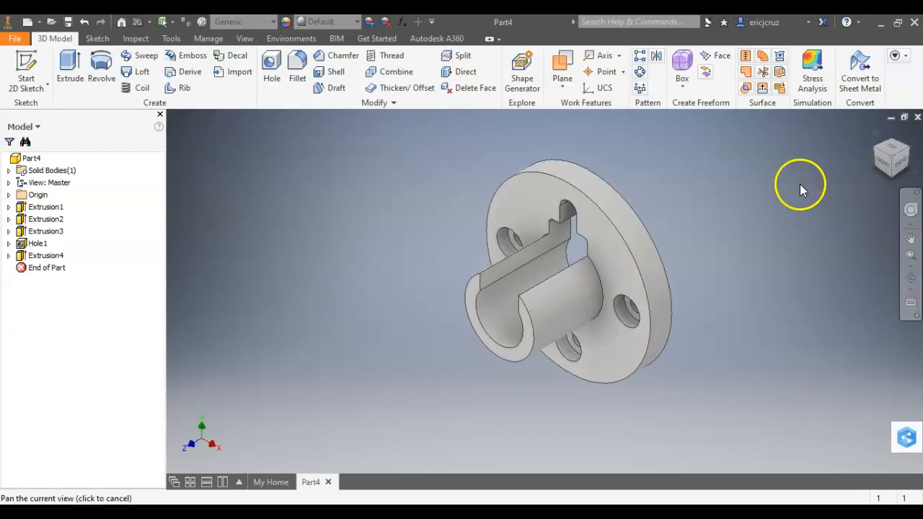
key("alt+Tab")
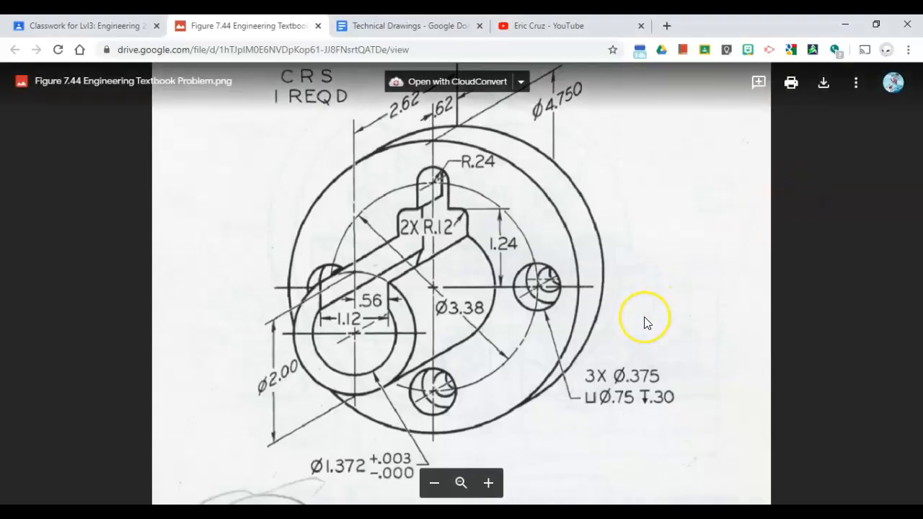
key("alt+Tab")
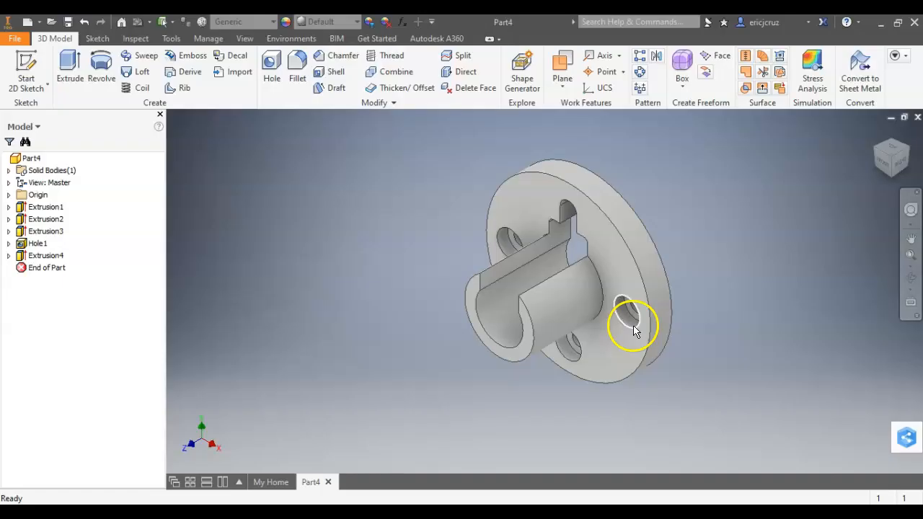
left_click_drag(595, 290, 594, 290, "shift")
mouse_move(594, 291)
middle_mouse_down("shift")
mouse_move(671, 235)
mouse_move(728, 259)
mouse_move(673, 267)
middle_mouse_up("shift")
left_click(876, 137)
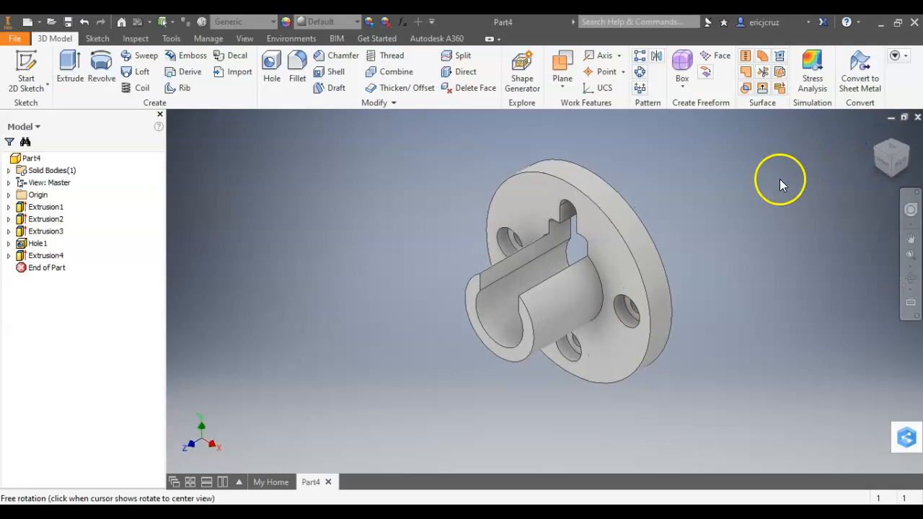
- Save the part in the Documents folder under the file name figure 7.44
key("ctrl+s")
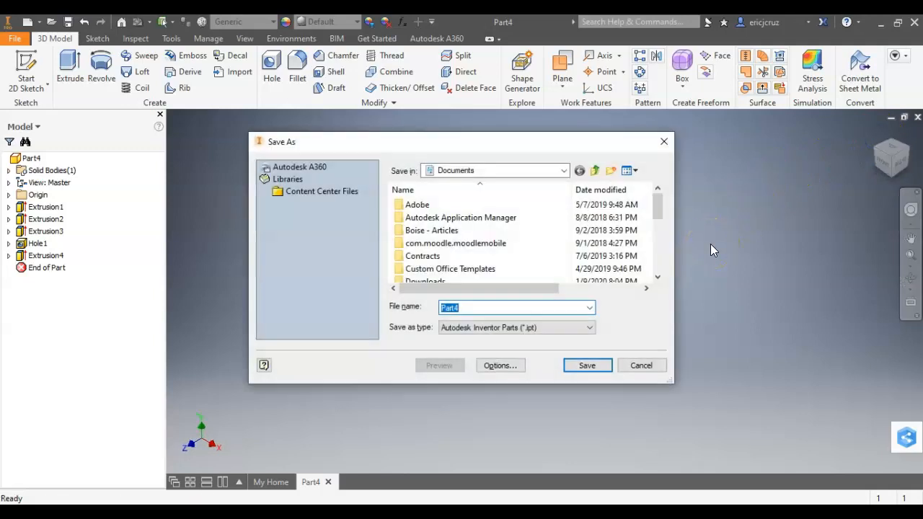
type("figure")
key("alt+Tab")
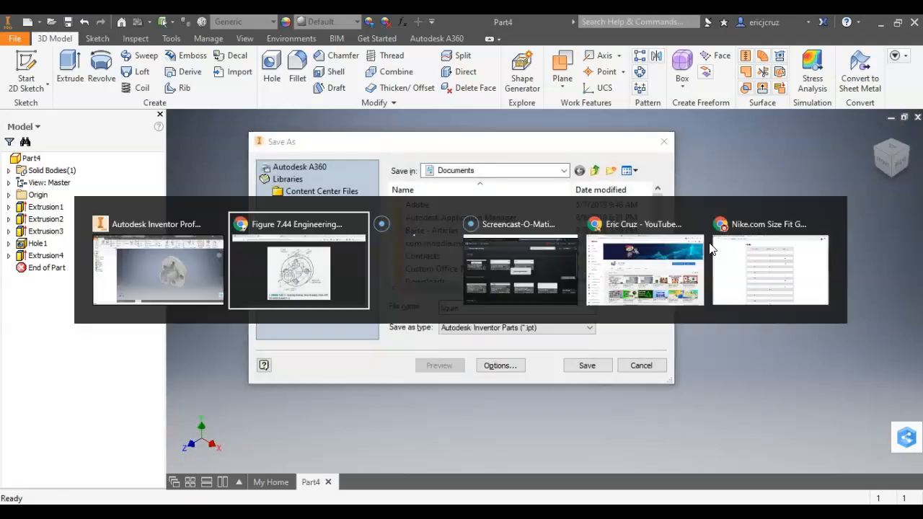
key("alt+Tab")
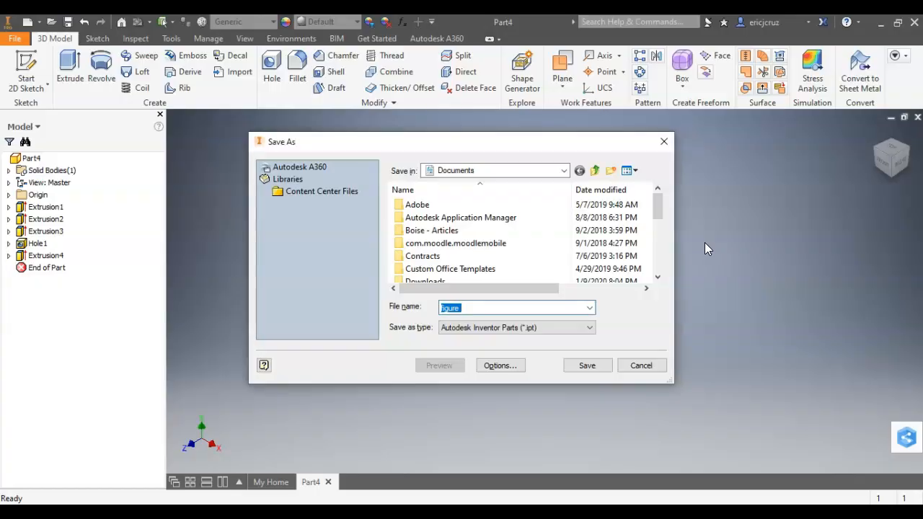
type("figure")
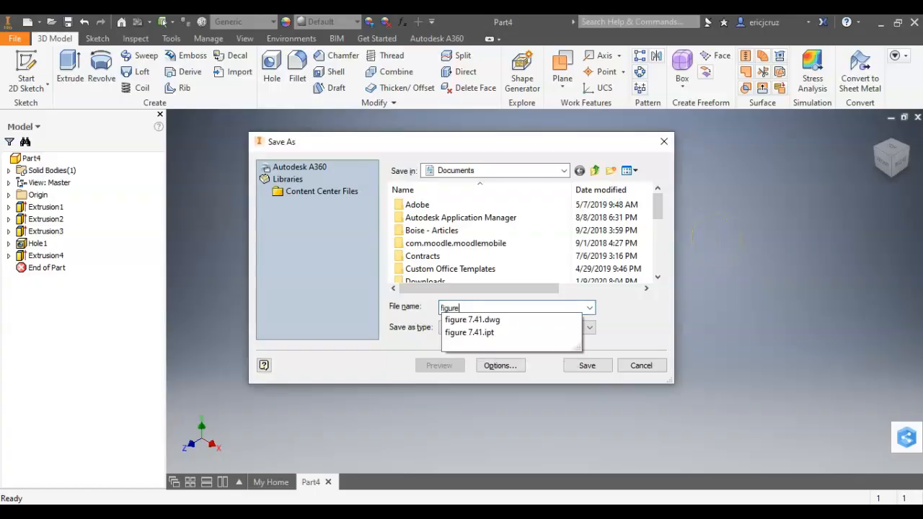
type(" 7.44")
key("Return")
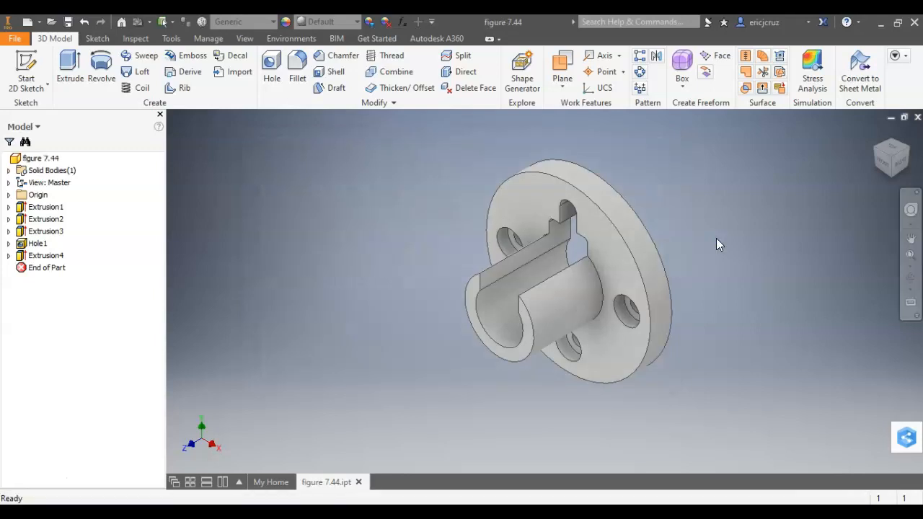
left_click(44, 24)
left_click(57, 97)
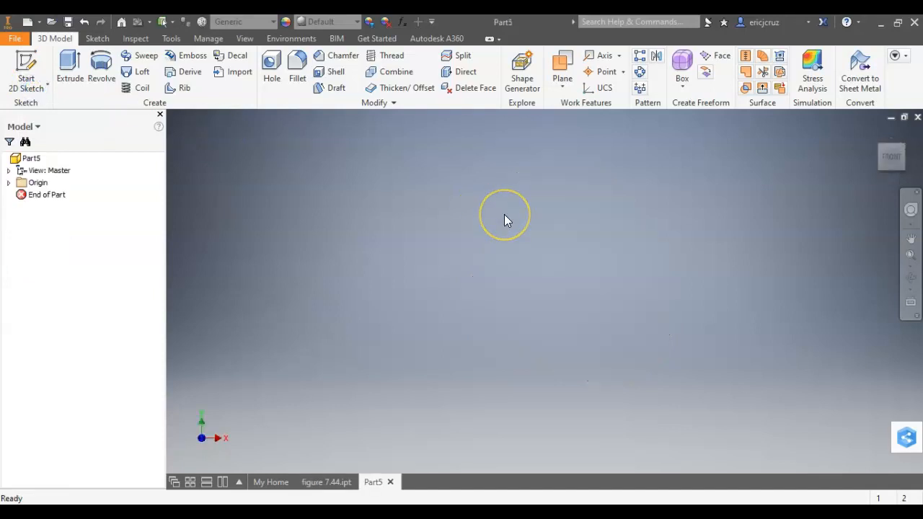
left_click(917, 118)
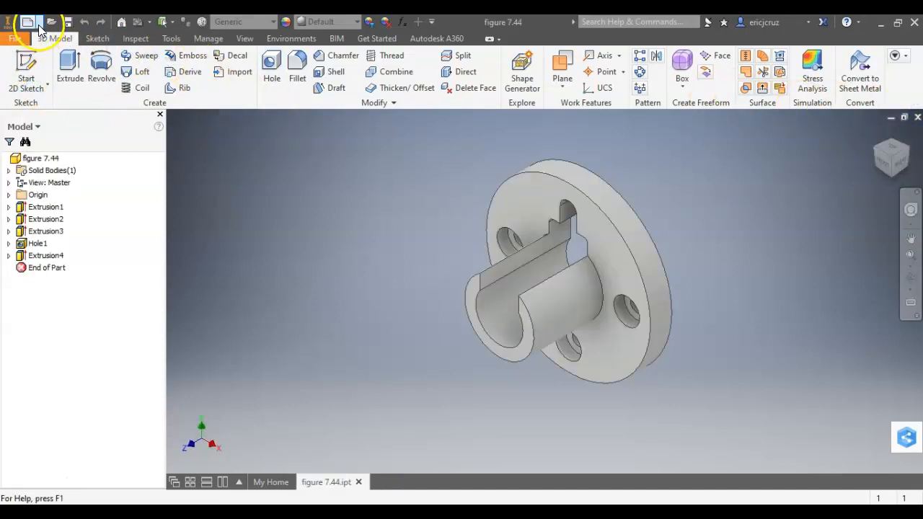
- Create a new drawing file and delete the ANSI - Large title block from its sheet
left_click(29, 22)
left_click(54, 70)
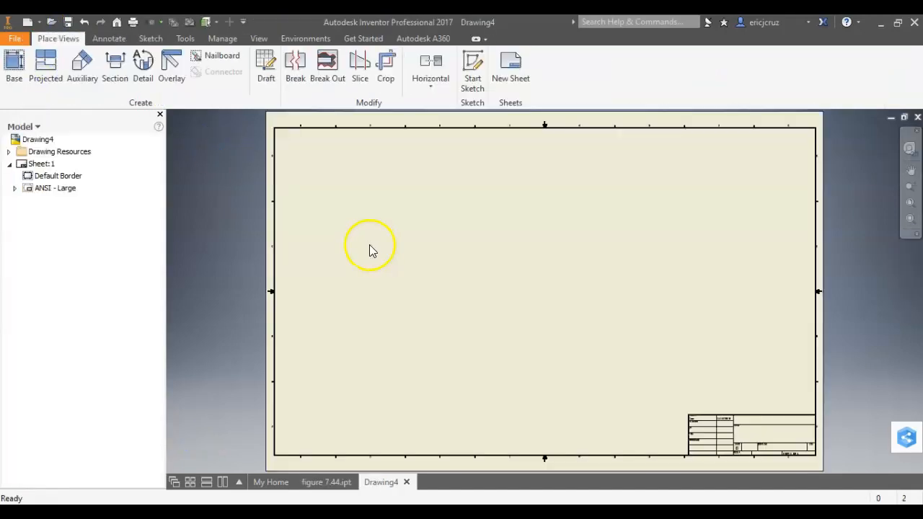
right_click(45, 188)
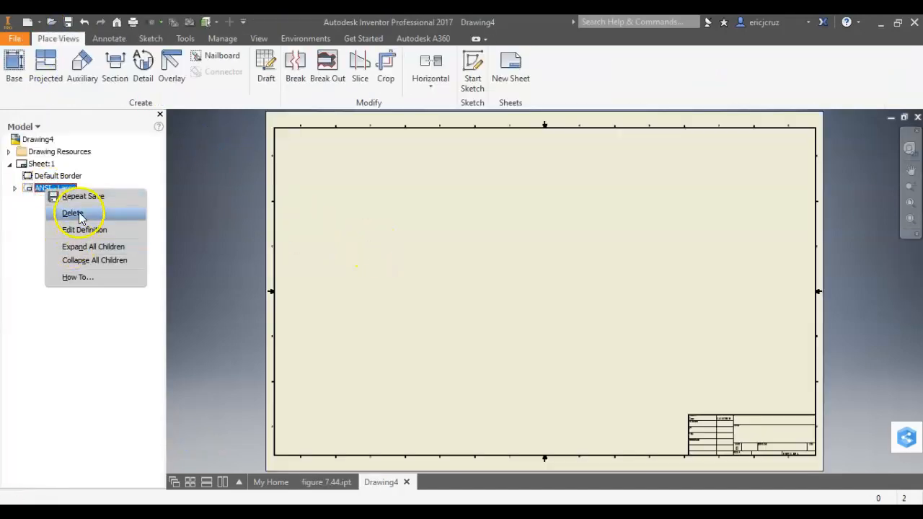
left_click(72, 213)
- Change the drawing sheet's size to A, keeping the landscape orientation
right_click(38, 164)
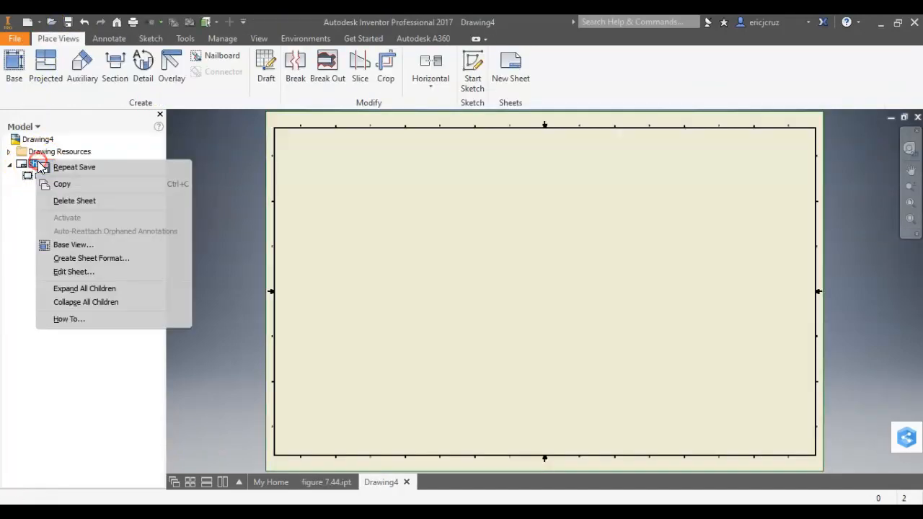
left_click(75, 272)
left_click(226, 201)
left_click(221, 228)
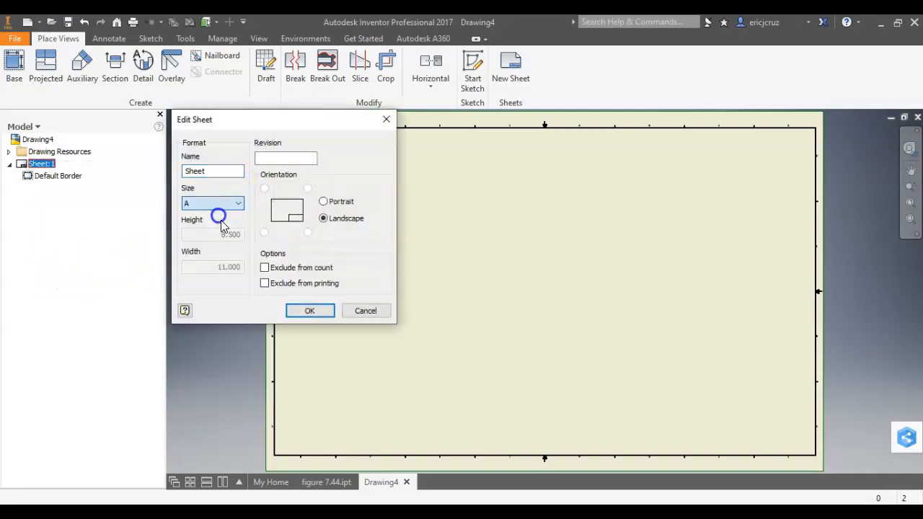
left_click(304, 312)
- Insert the ANSI A title block from the drawing resources onto the sheet
left_click(10, 151)
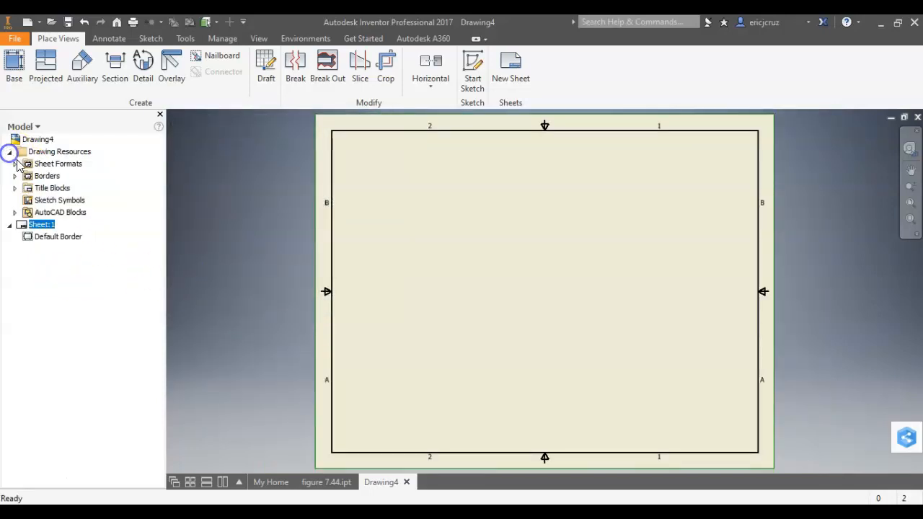
left_click(15, 189)
right_click(54, 214)
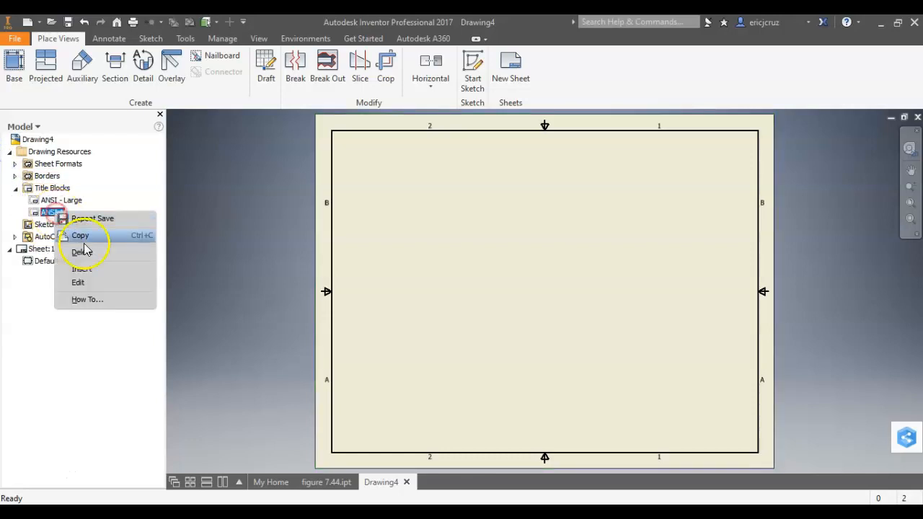
left_click(91, 273)
- Start a base view of figure 7.44.ipt and position its front view in the left half of the sheet
left_click(14, 68)
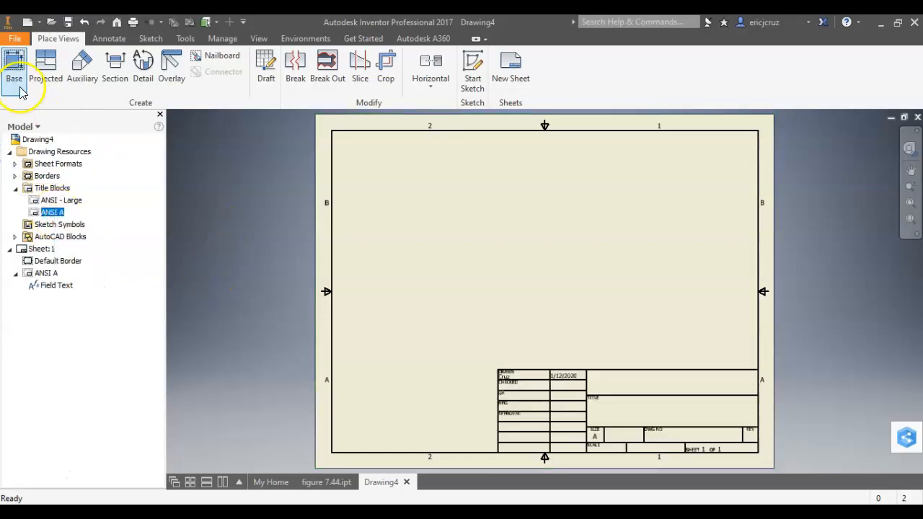
left_click_drag(530, 261, 447, 248)
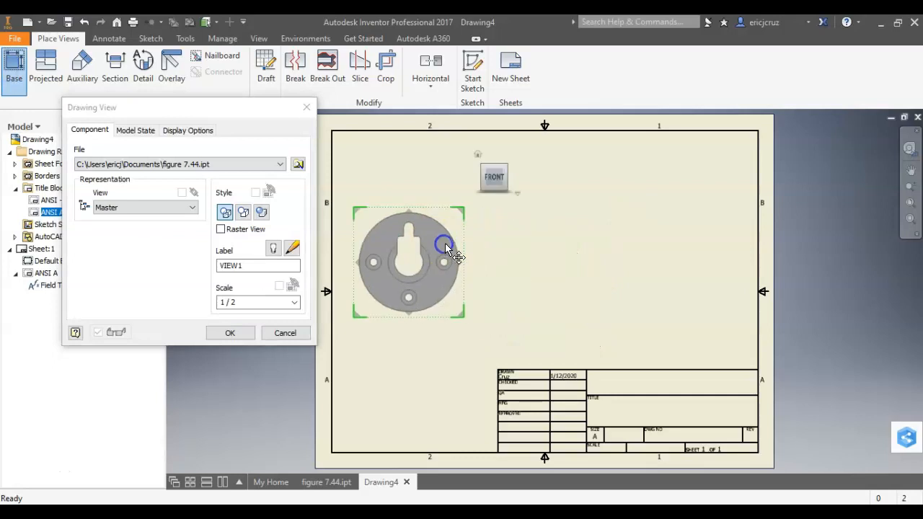
- Try the base view at 1:1 scale, reposition it on the sheet, and return the scale to 1/2
left_click(234, 301)
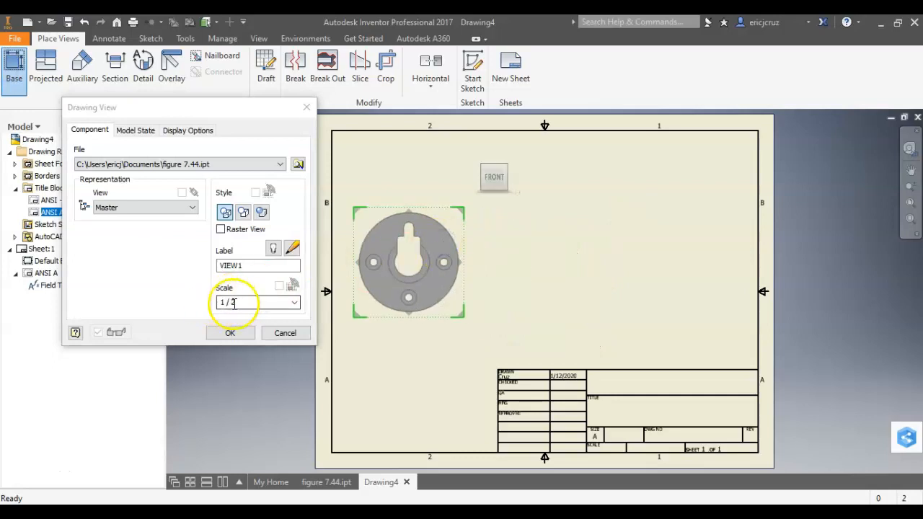
left_click(295, 303)
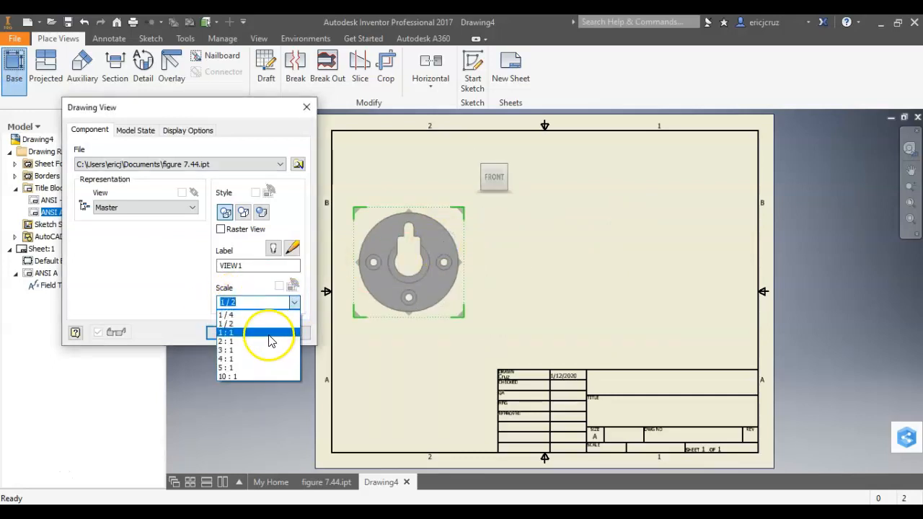
left_click(269, 333)
left_click_drag(437, 328, 478, 319)
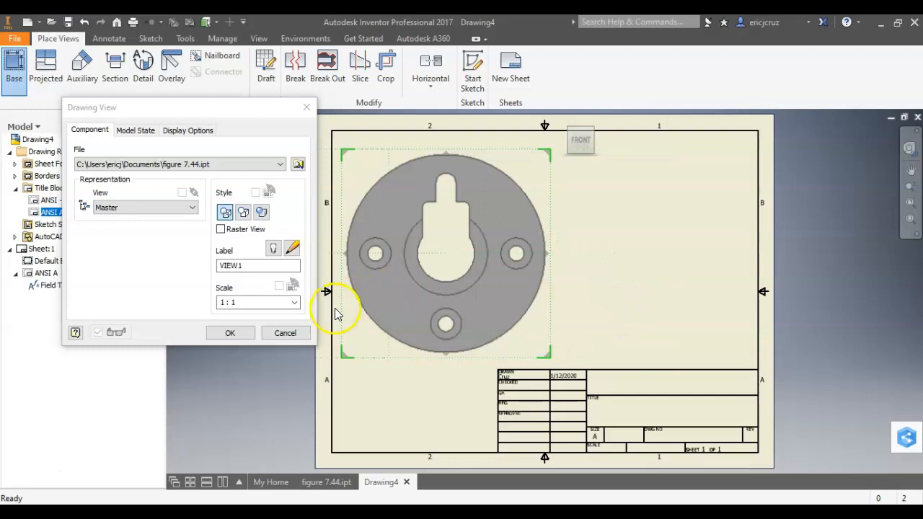
left_click(294, 302)
left_click(245, 325)
- Reposition the front view, create projected side and isometric views, and move the isometric view fully inside the sheet border
left_click_drag(447, 298, 380, 291)
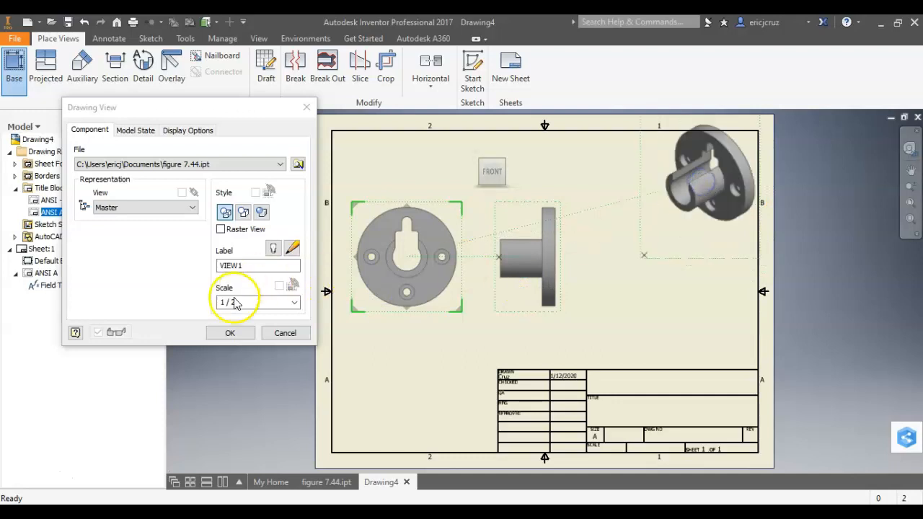
left_click(230, 332)
left_click_drag(698, 242, 685, 258)
- Set the isometric view's display style to shaded
double_click(682, 257)
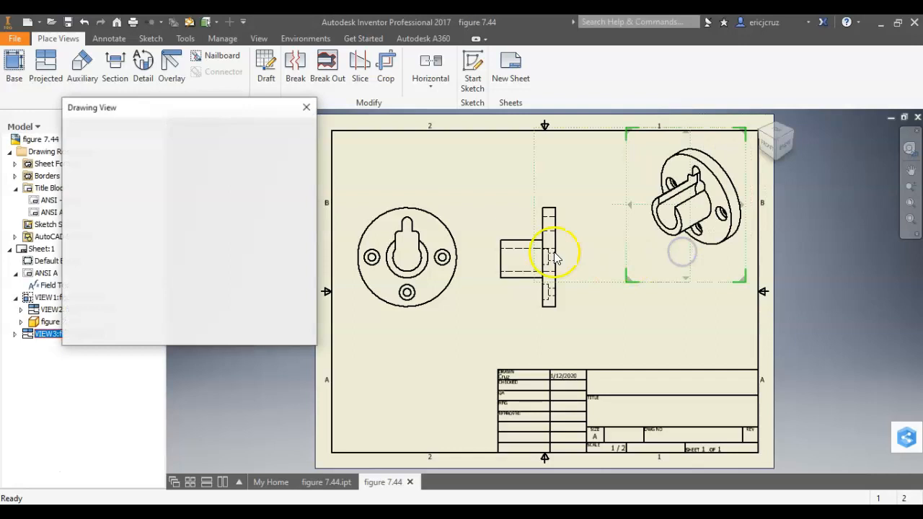
left_click(261, 211)
left_click(230, 332)
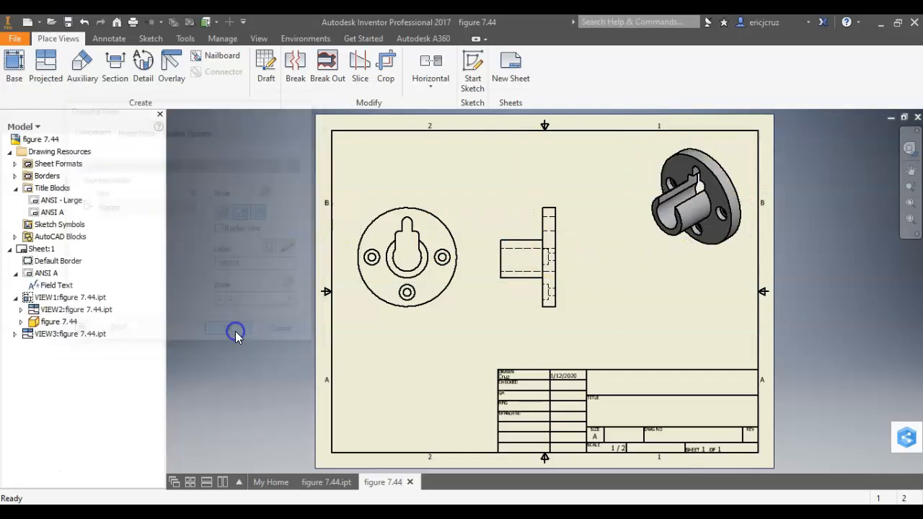
- Add center marks to the outer circle, the slot's top arc and the three holes in the front view
scroll(512, 298, "up", 2)
middle_click_drag(437, 243, 416, 292)
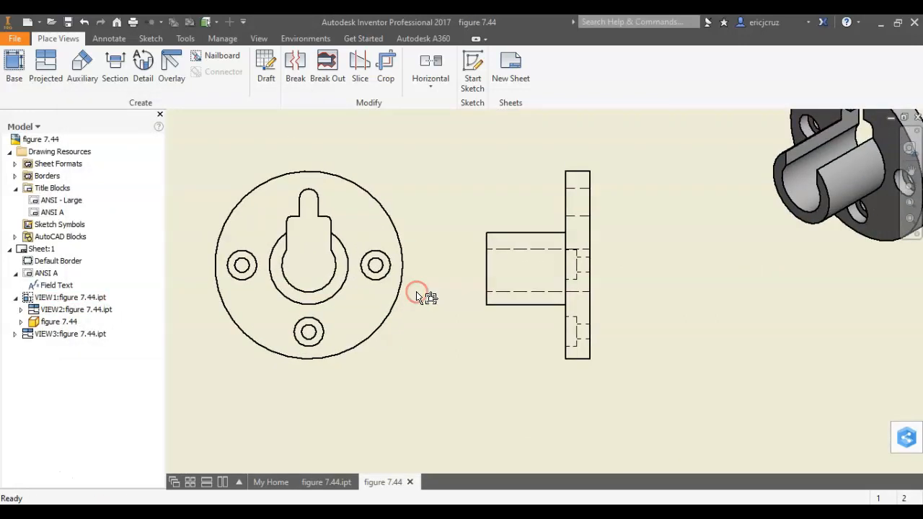
left_click(123, 39)
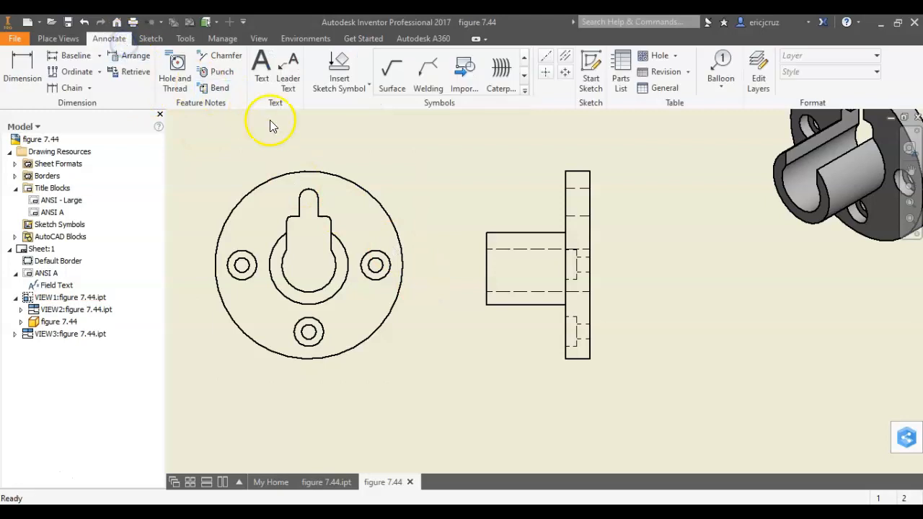
left_click(545, 72)
left_click(370, 191)
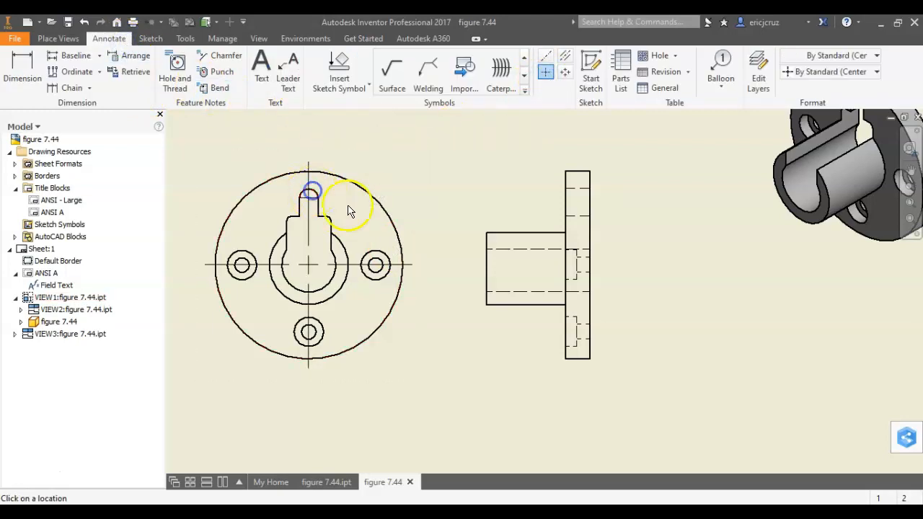
left_click(247, 248)
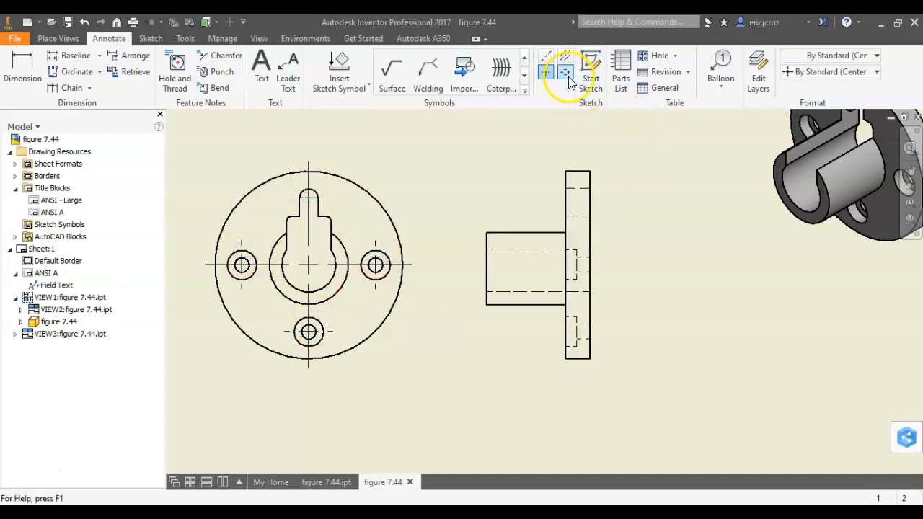
- Add bisector centerlines in the side view for the bore, the upper slot and the middle and lower holes
left_click(566, 56)
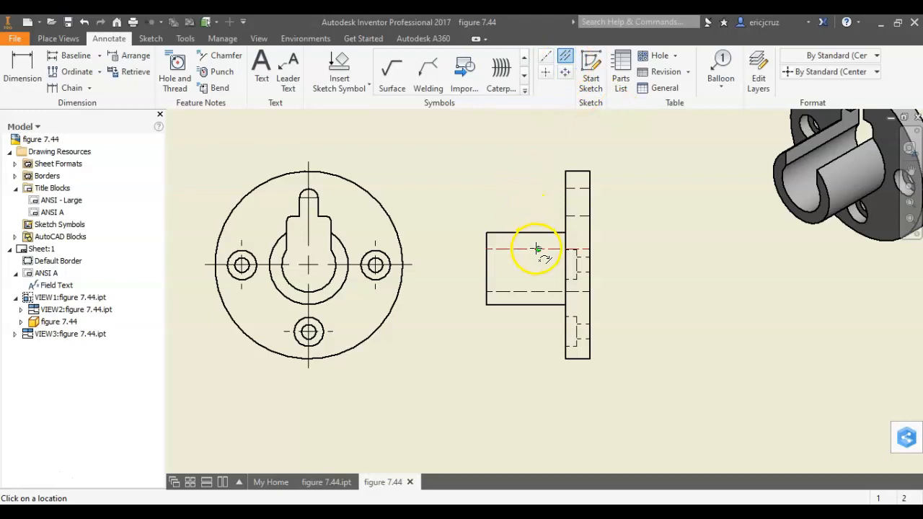
left_click(539, 291)
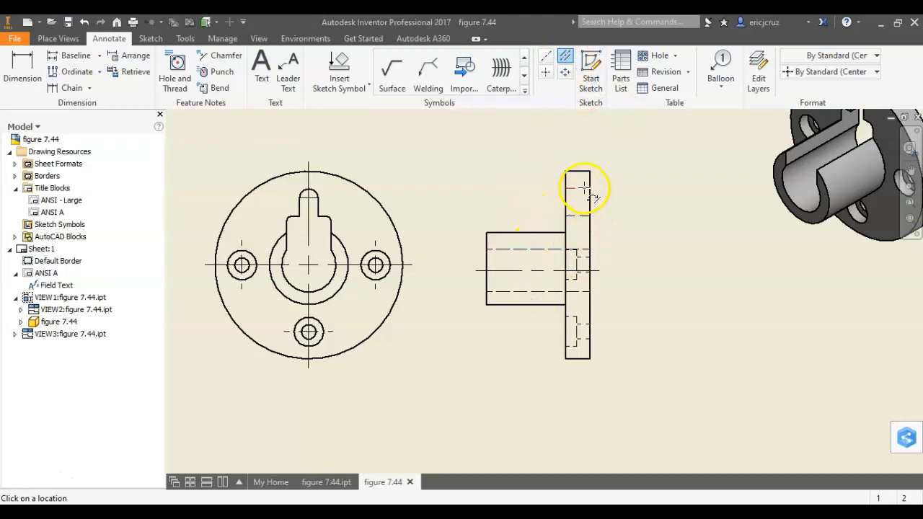
left_click(583, 216)
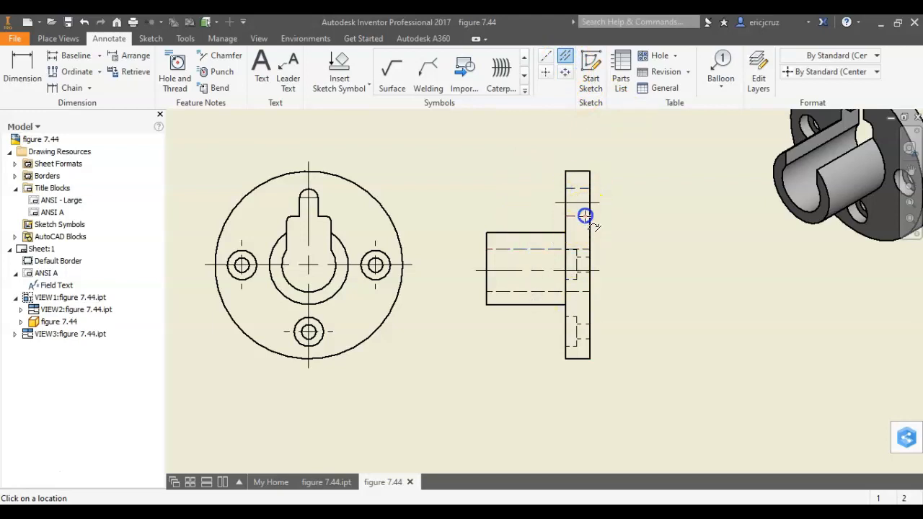
scroll(584, 320, "down", 3)
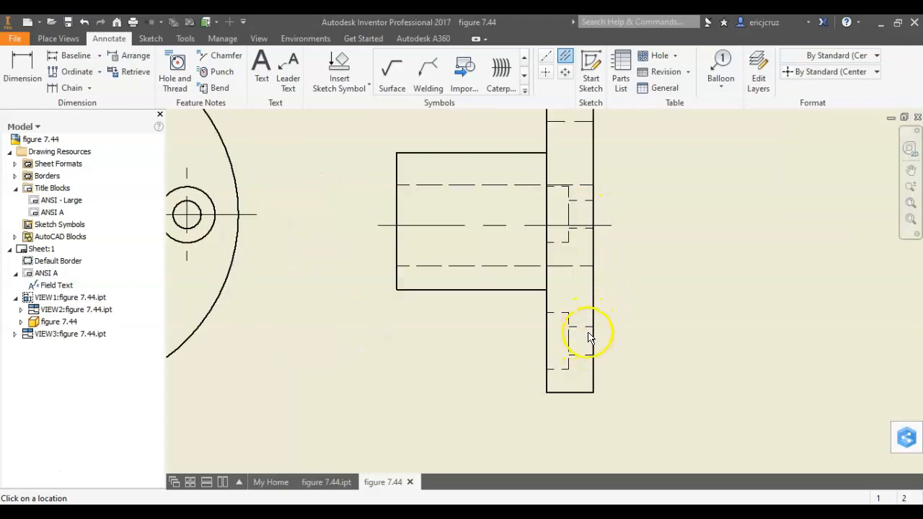
left_click(574, 183)
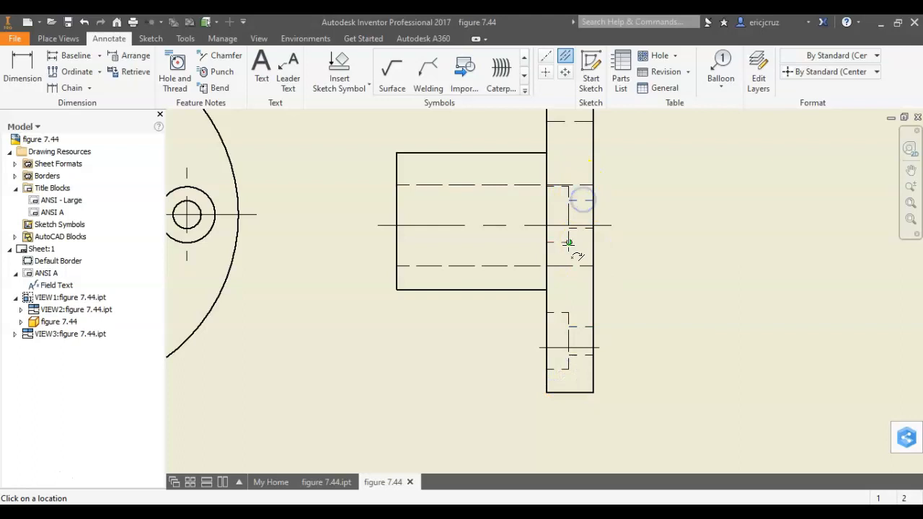
- Dimension the diameter of the flange's outer circle in the front view, placing the text above the view
scroll(627, 256, "up", 5)
middle_click_drag(625, 255, 543, 275)
left_click(44, 81)
scroll(472, 231, "down", 3)
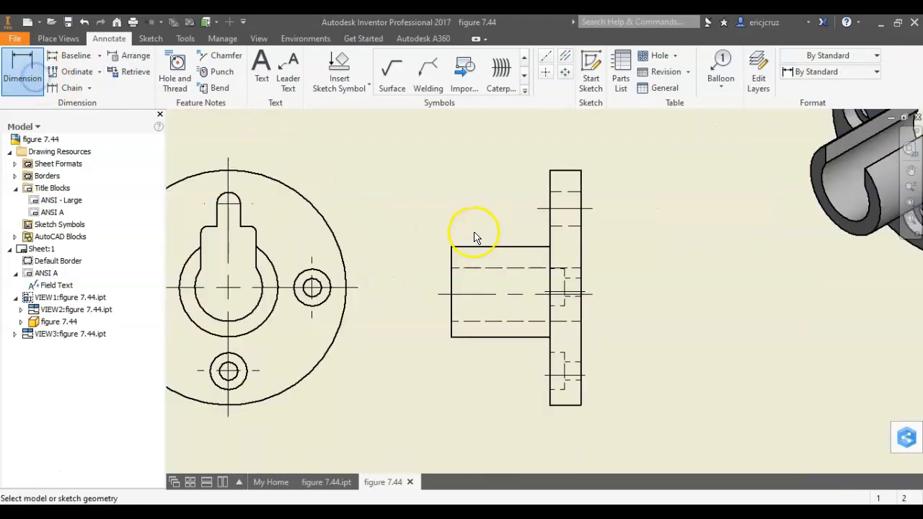
left_click(483, 227)
left_click(490, 143)
- Try to dimension the counterbore circle of the front view's right-hand hole, and undo the attempt
left_click(530, 325)
left_click(555, 227)
double_click(590, 226)
left_click(537, 352)
key("ctrl+z")
- Add a diameter dimension to the inner circle of the front view's right-hand hole and delete it again
left_click(26, 72)
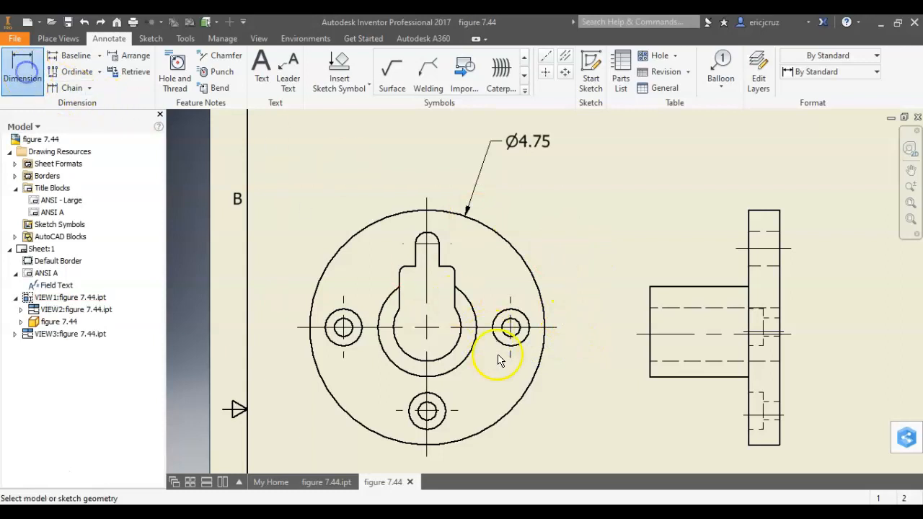
left_click(515, 322)
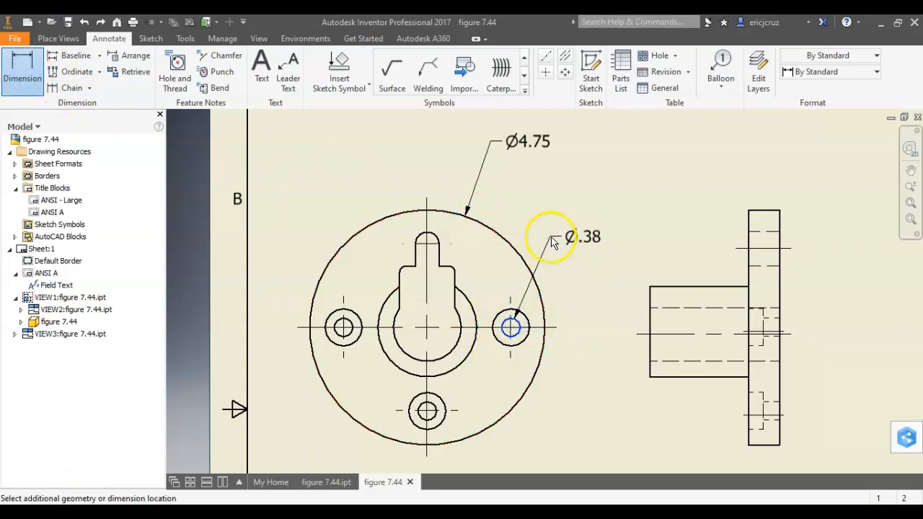
left_click(551, 238)
key("Escape")
left_click(577, 244)
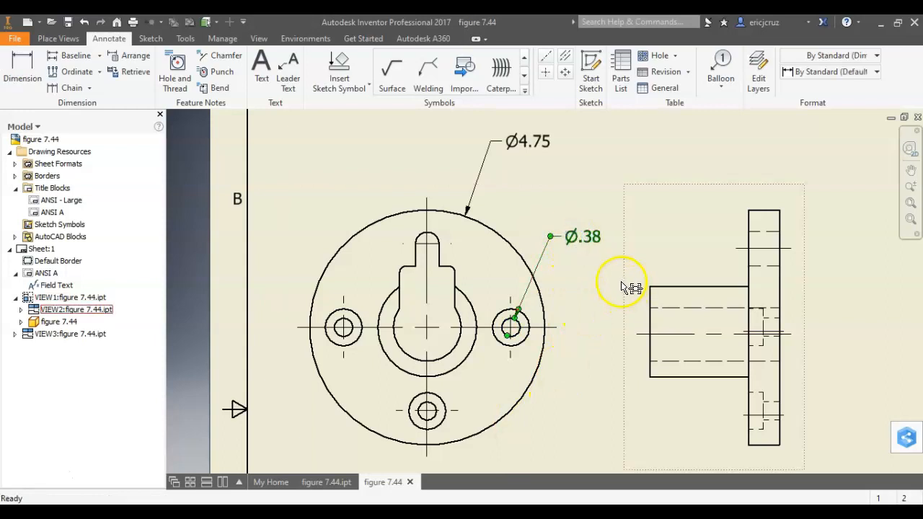
key("Delete")
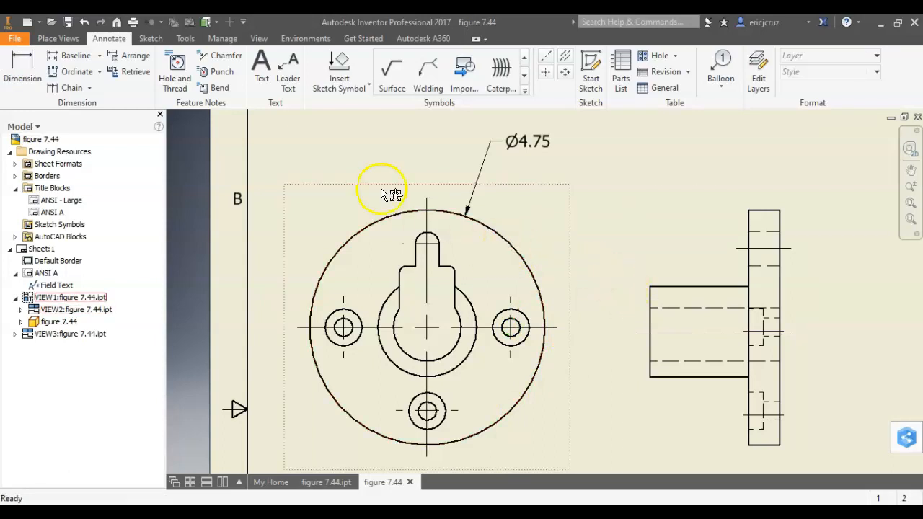
- Add a hole note to the front view's right-hand counterbored hole, placing the text below and to the right of the flange
left_click(170, 80)
left_click(522, 319)
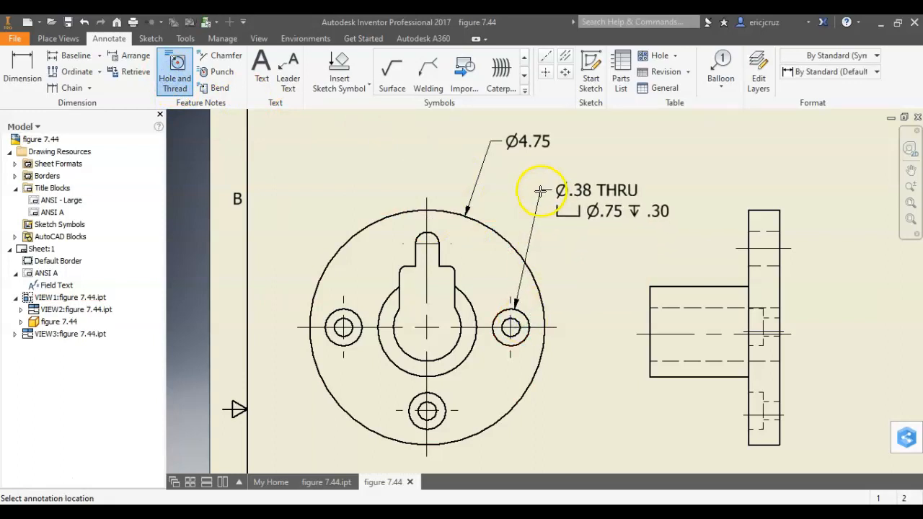
middle_click_drag(540, 418, 529, 373)
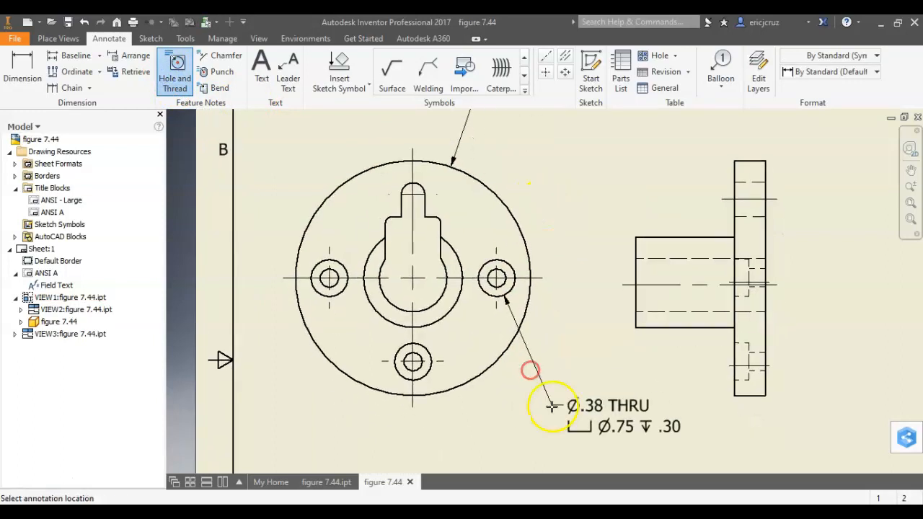
left_click(553, 398)
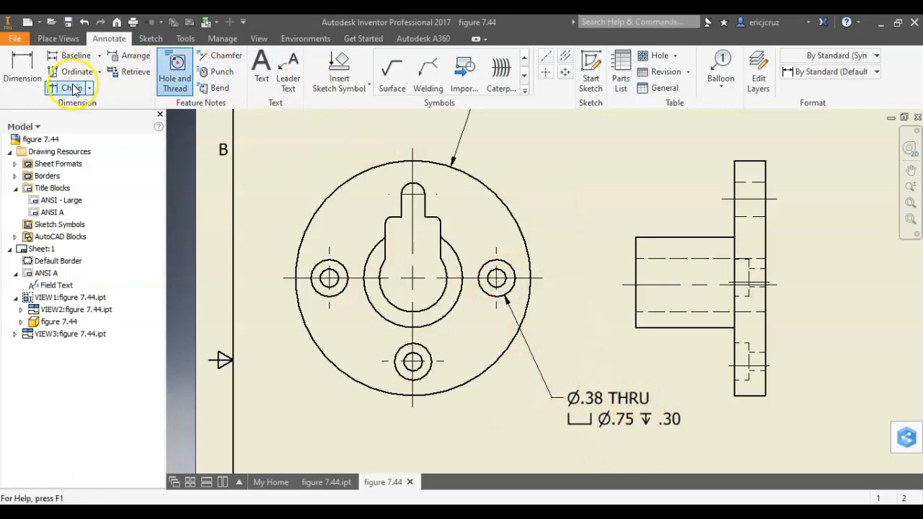
- Dimension the hub's outer circle in the front view as a diameter, placing the text above and to the right
left_click(22, 72)
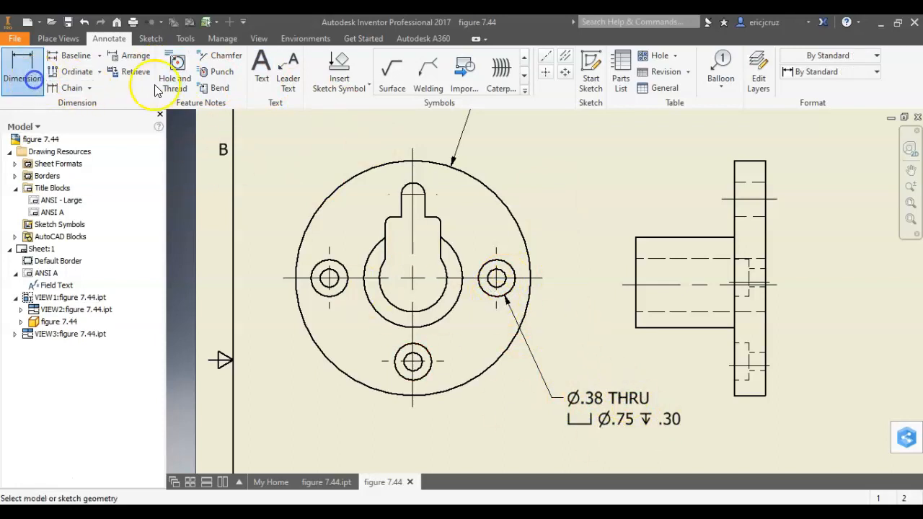
left_click(454, 258)
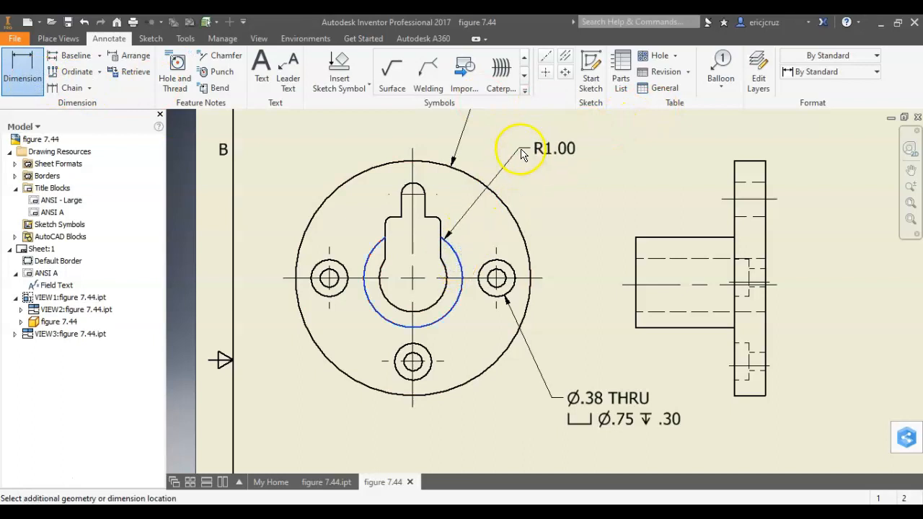
right_click(534, 158)
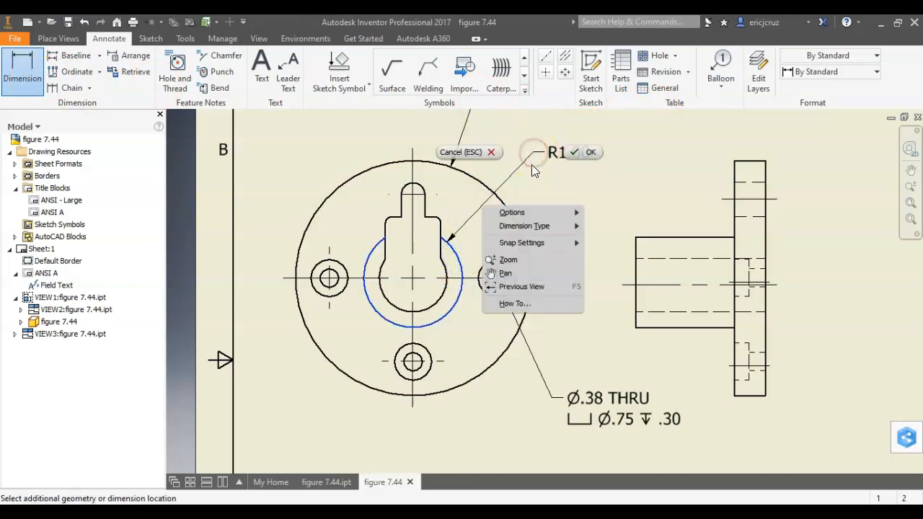
mouse_move(533, 226)
left_click(627, 229)
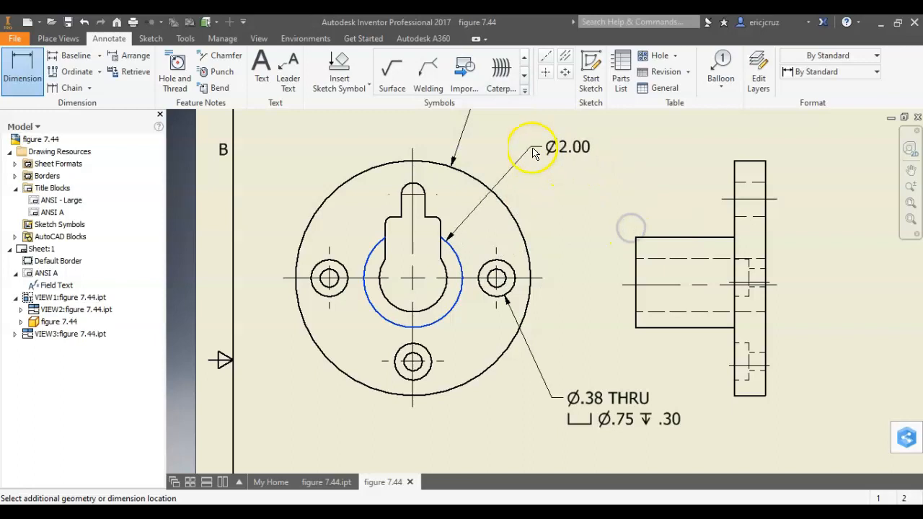
left_click(528, 193)
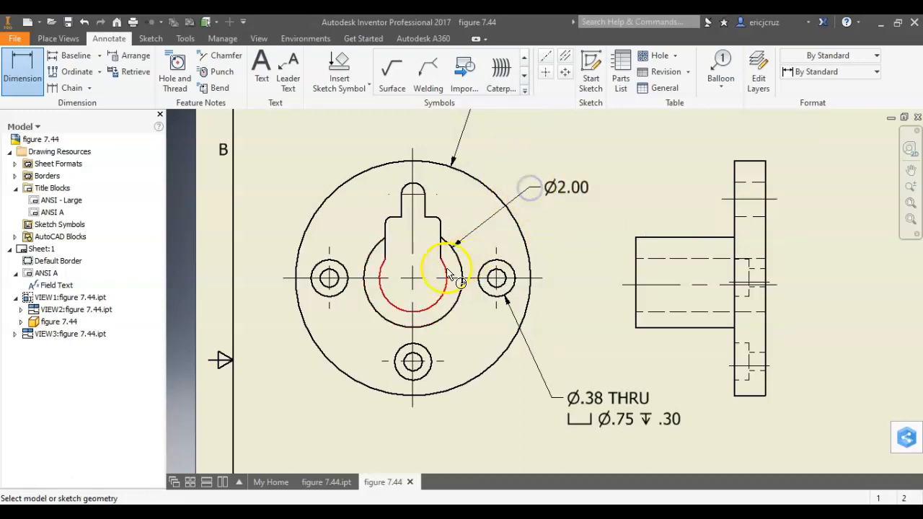
- Dimension the bore arc in the front view as a diameter, placing the text below the flange
left_click(441, 304)
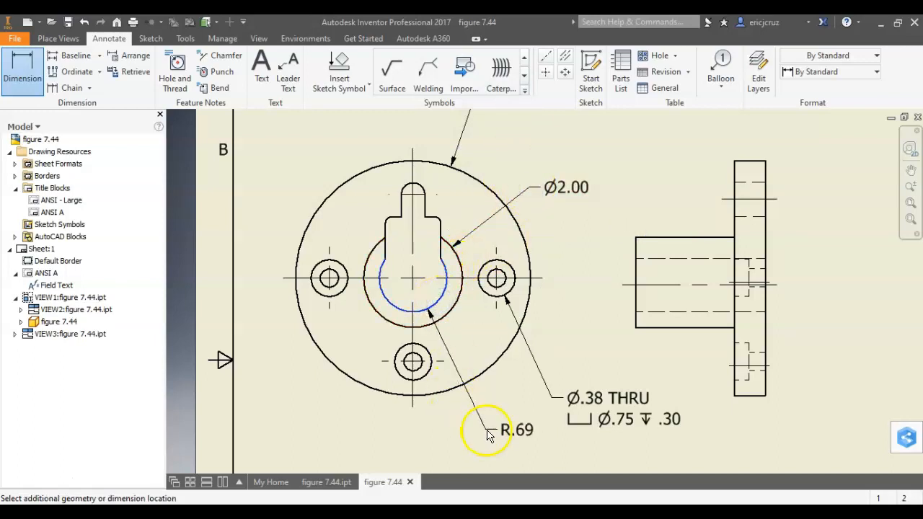
right_click(485, 430)
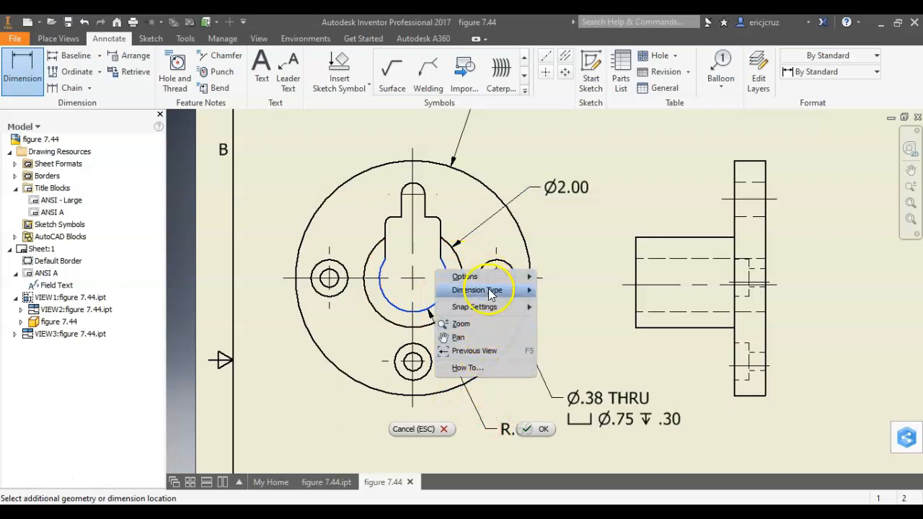
mouse_move(498, 290)
left_click(568, 288)
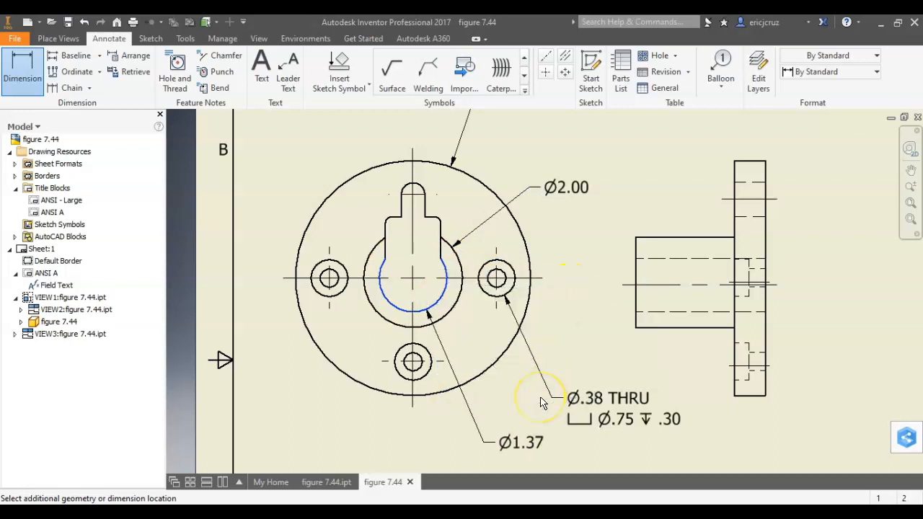
left_click(522, 461)
- Dimension the radius of the slot's right shoulder fillet in the front view, placing the text outside the flange
middle_click_drag(605, 264, 526, 358)
scroll(376, 305, "up", 2)
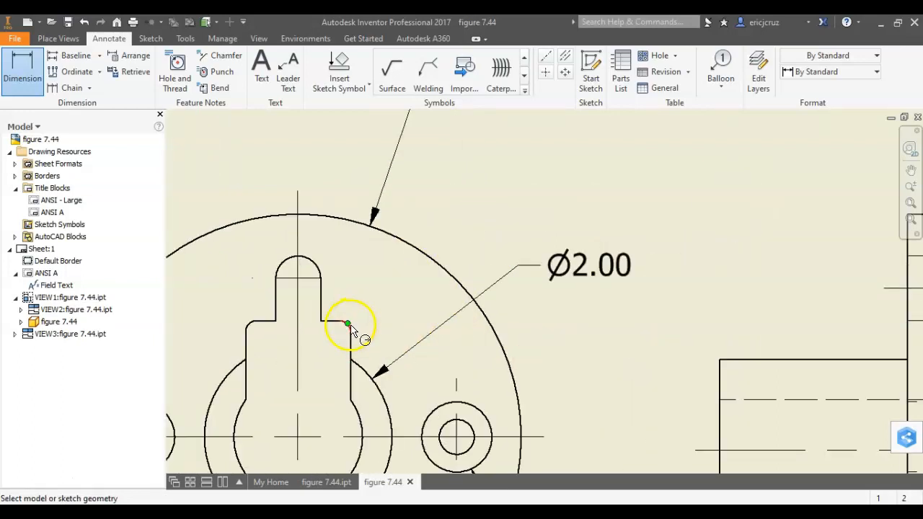
left_click(348, 328)
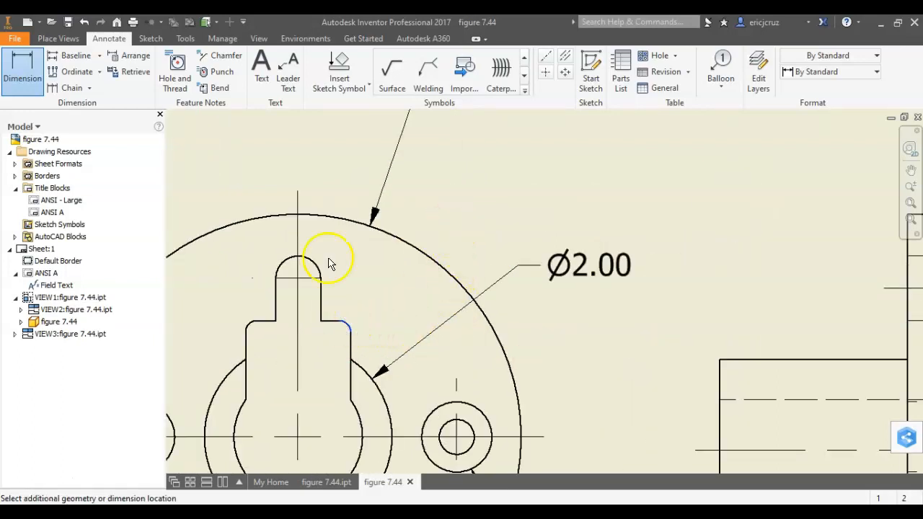
left_click(22, 72)
scroll(348, 267, "up", 1)
left_click(352, 390)
left_click(546, 180)
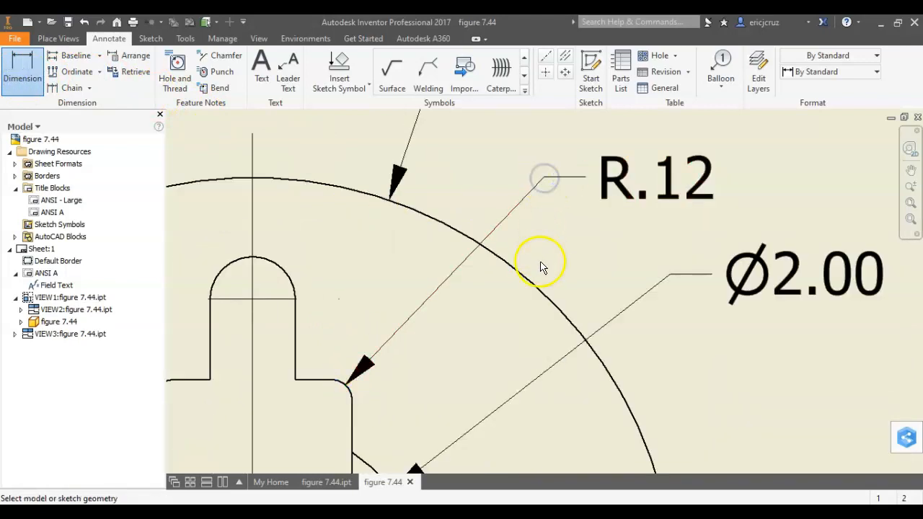
- Dimension the radius of the slot's rounded upper end, placing the text at the upper left of the front view
scroll(543, 267, "down", 1)
left_click(390, 270)
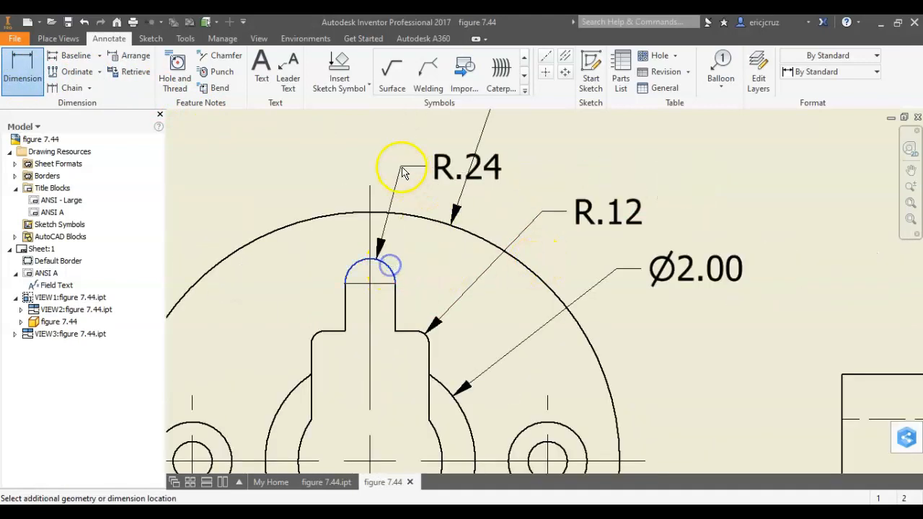
left_click(298, 144)
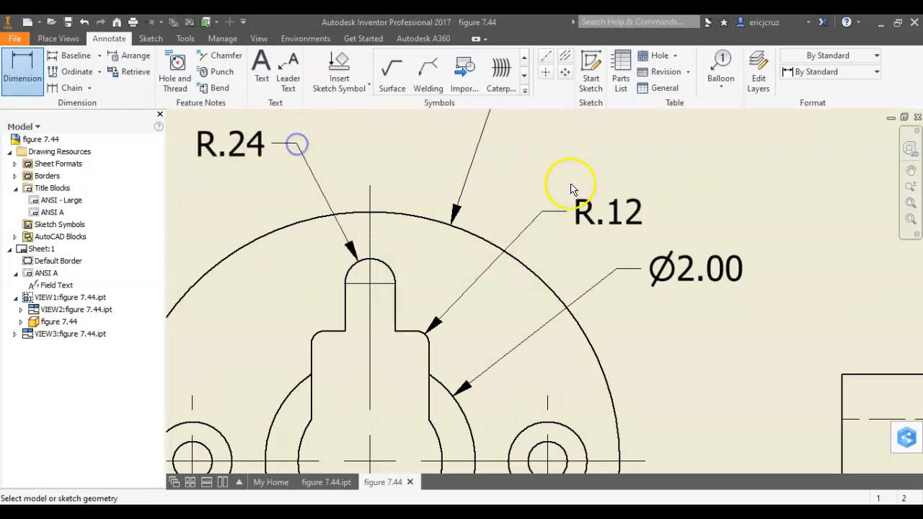
- Dimension the bushing's overall length and the flange's thickness above the side view
scroll(570, 184, "up", 3)
scroll(571, 185, "down", 6)
middle_click_drag(661, 210, 278, 236)
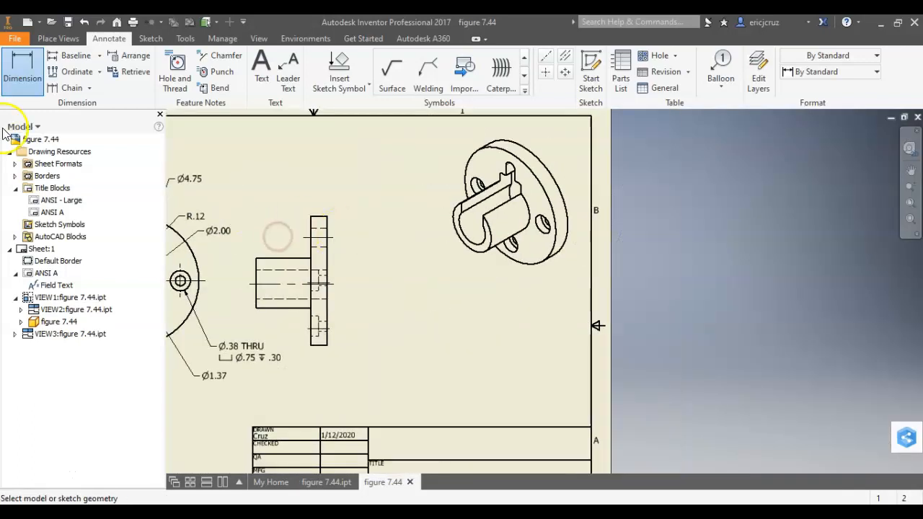
scroll(229, 235, "up", 2)
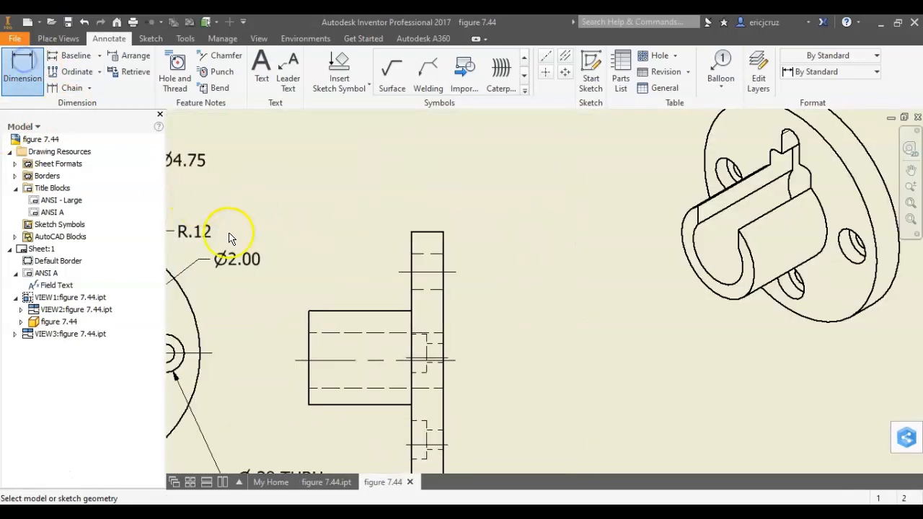
left_click(308, 315)
left_click(441, 238)
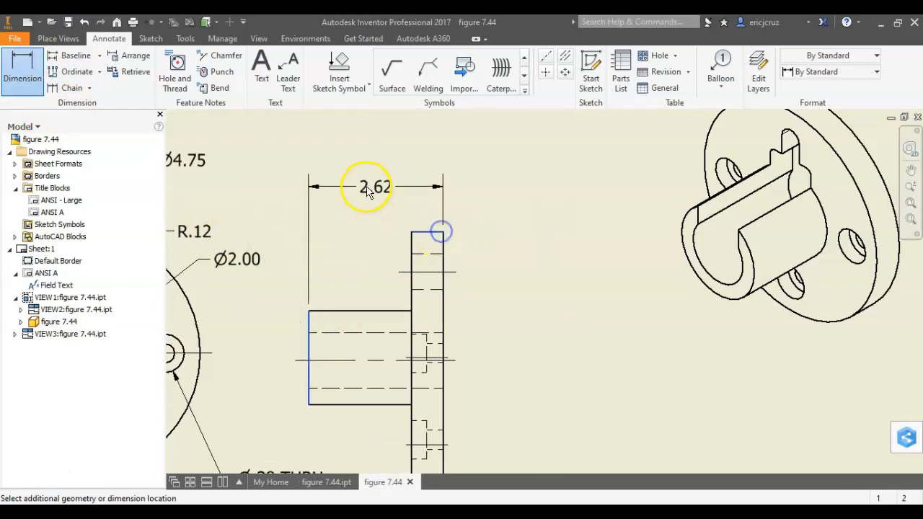
left_click(372, 167)
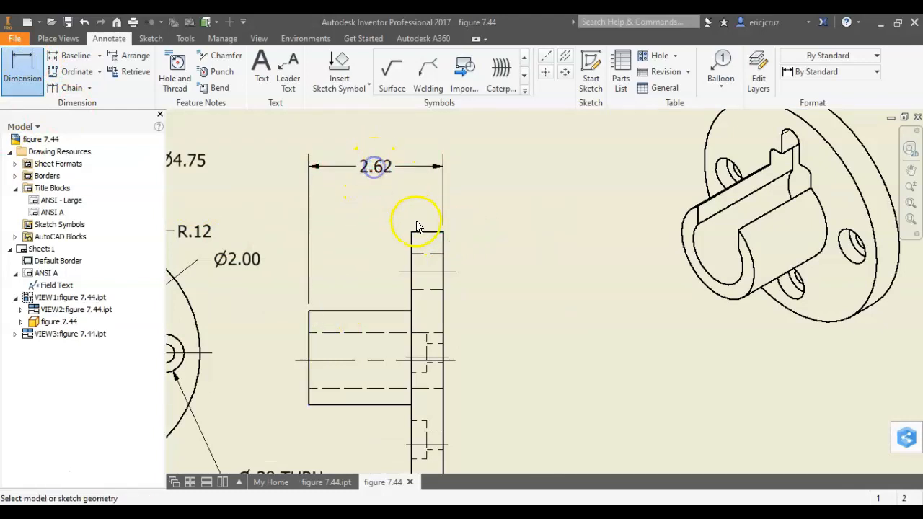
left_click(413, 233)
left_click(442, 232)
left_click(435, 206)
- Dimension the horizontal distance from the flange center to the right-hand hole's center, placing it below the front view
middle_click_drag(508, 262, 644, 229)
middle_click_drag(253, 257, 386, 264)
left_click(480, 293)
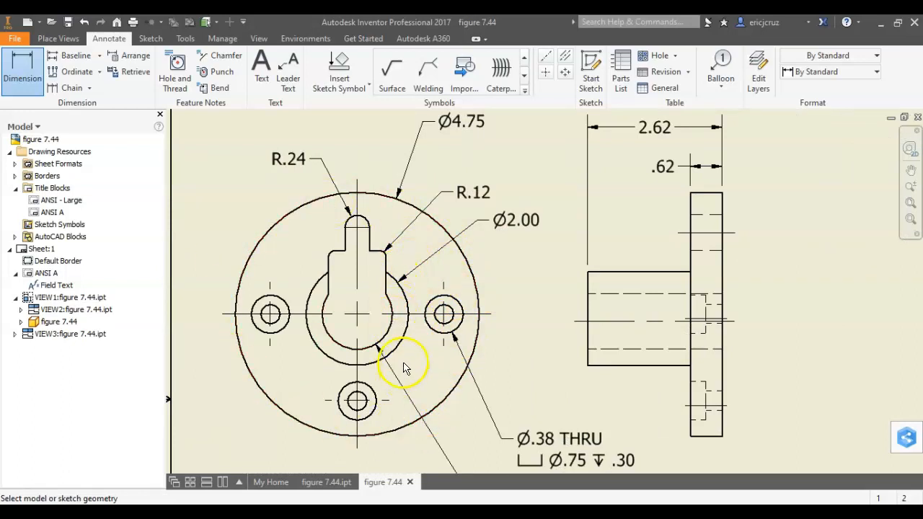
middle_click_drag(404, 364, 391, 244)
middle_click_drag(391, 327, 391, 359)
left_click(365, 238)
left_click(431, 226)
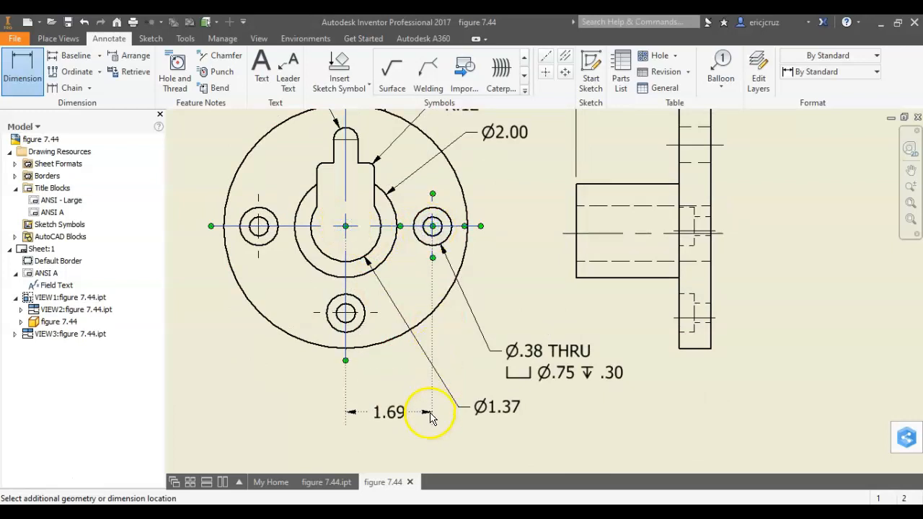
left_click(429, 413)
- Dimension the vertical distance from the flange center to the upper slot arc's center, placing it to the left of the front view
middle_click_drag(524, 266, 523, 354)
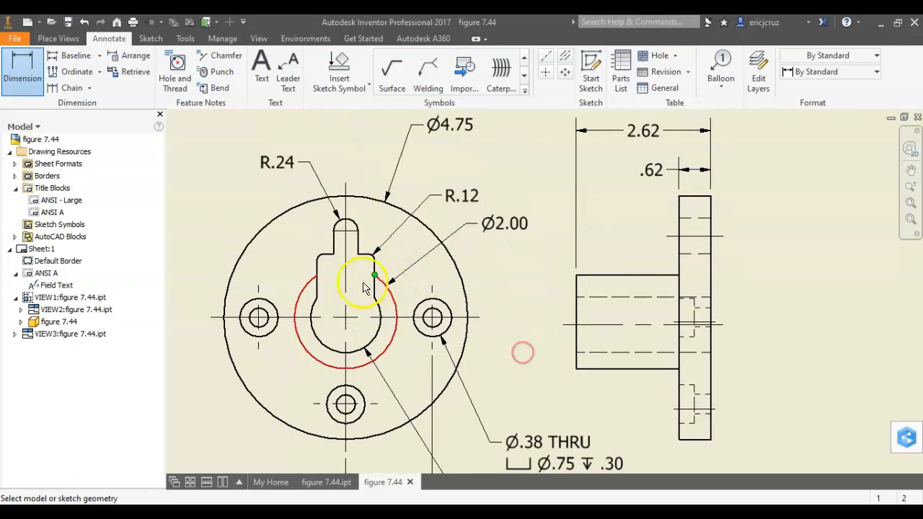
left_click(346, 318)
left_click(346, 229)
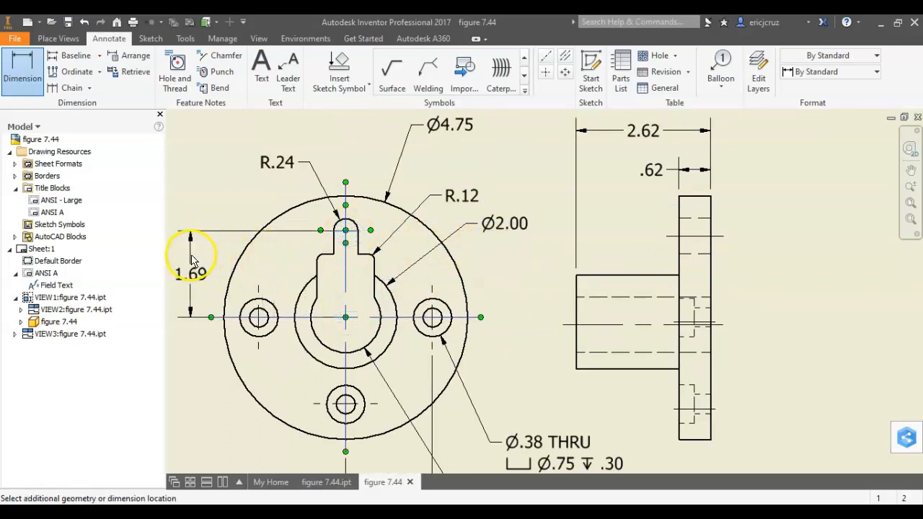
left_click(189, 260)
key("Escape")
- Shift the front and side views to the right on the sheet to space them out
scroll(513, 305, "down", 3)
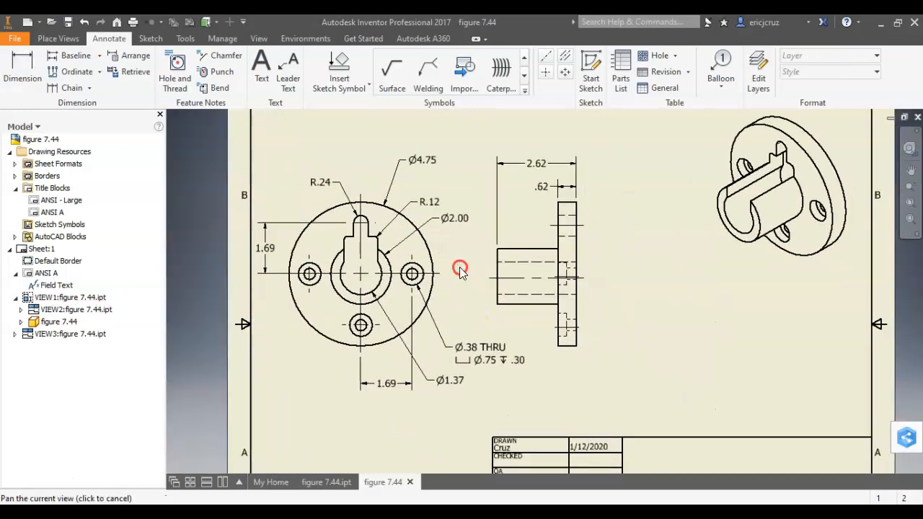
left_click_drag(446, 282, 460, 282)
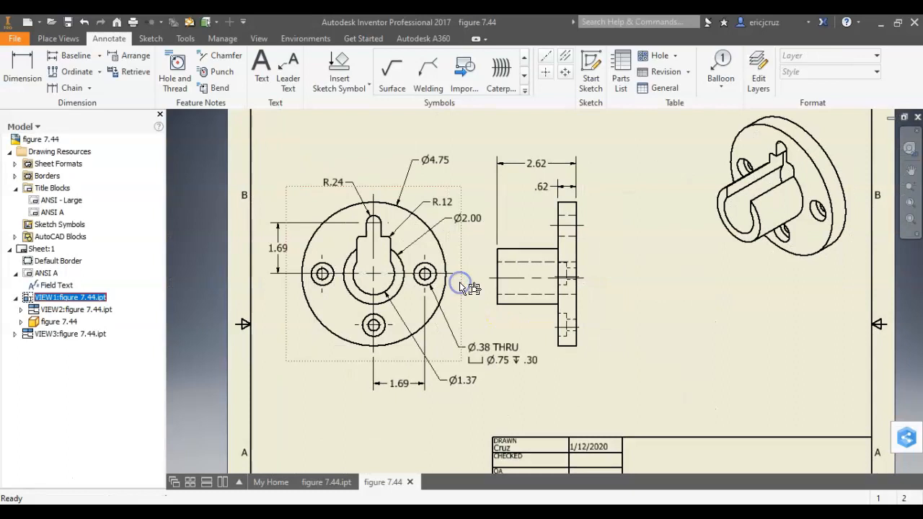
left_click(613, 311)
left_click_drag(613, 311, 633, 311)
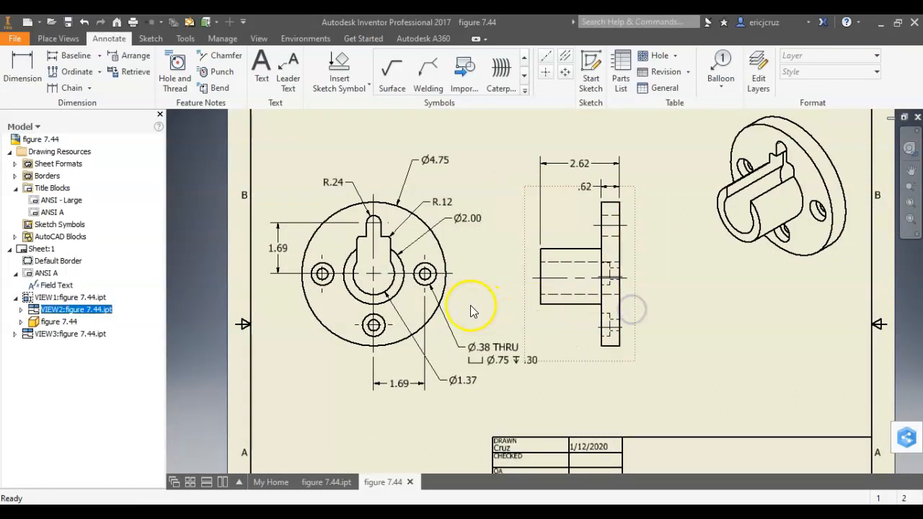
left_click_drag(464, 303, 475, 303)
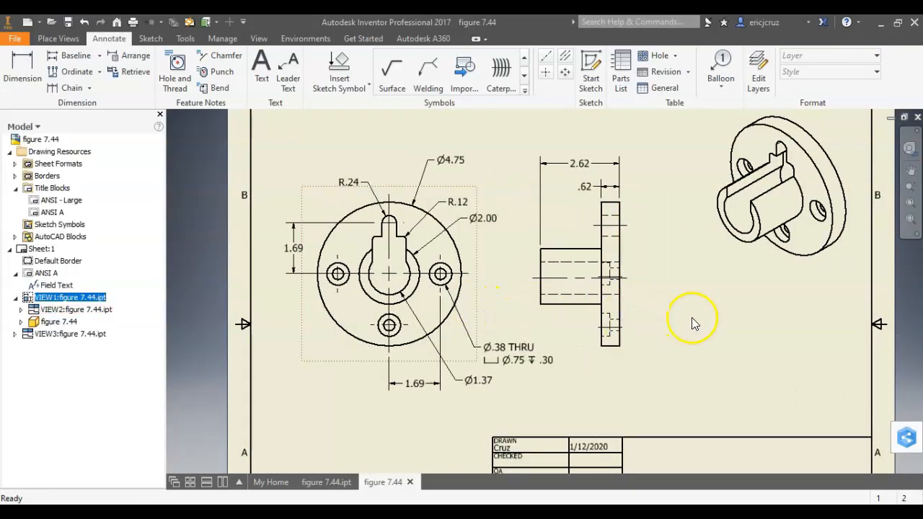
- Check the textbook figure in the browser and prefix the slot shoulder fillet's radius dimension in the Inventor drawing with 2X
middle_click_drag(690, 320, 671, 328)
key("alt+Tab")
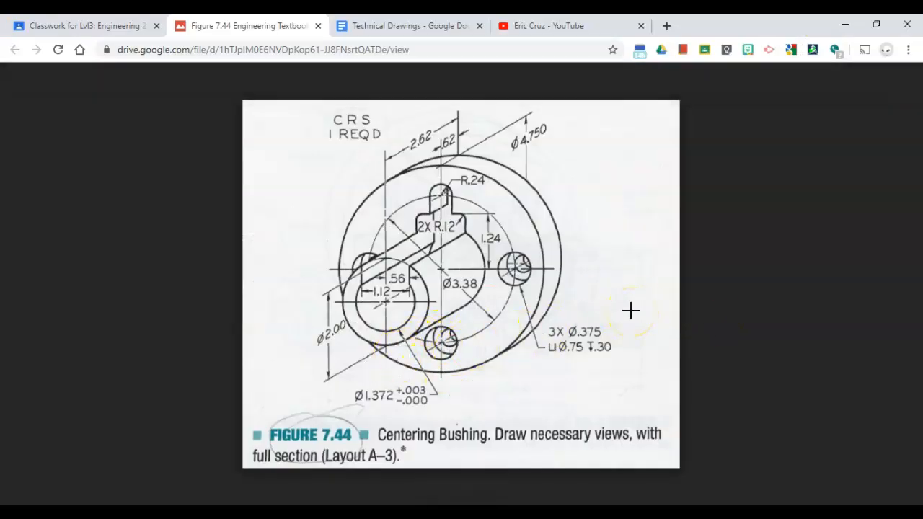
key("alt+Tab")
key("alt+Tab")
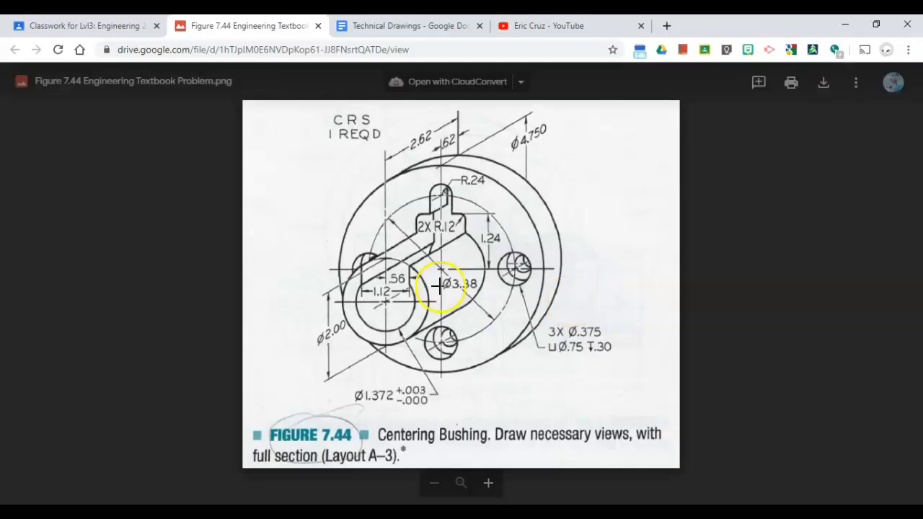
key("alt+Tab")
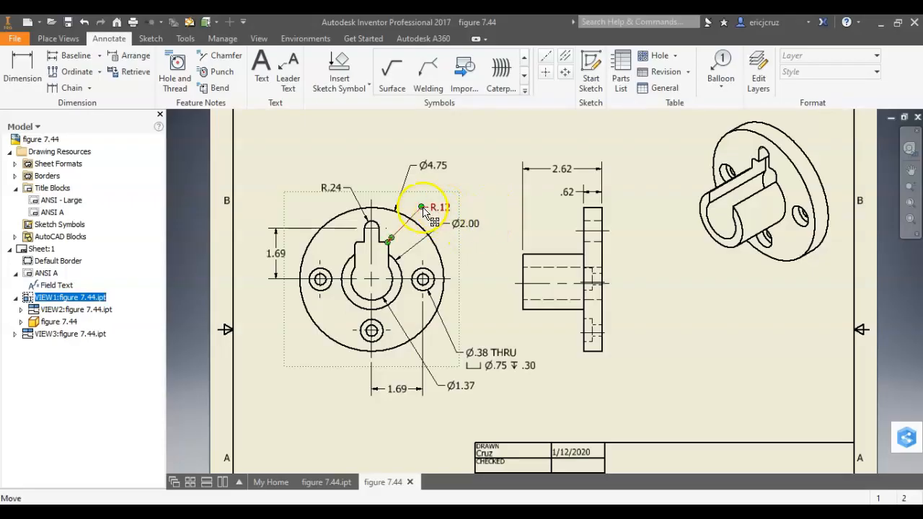
scroll(431, 220, "up", 2)
double_click(454, 209)
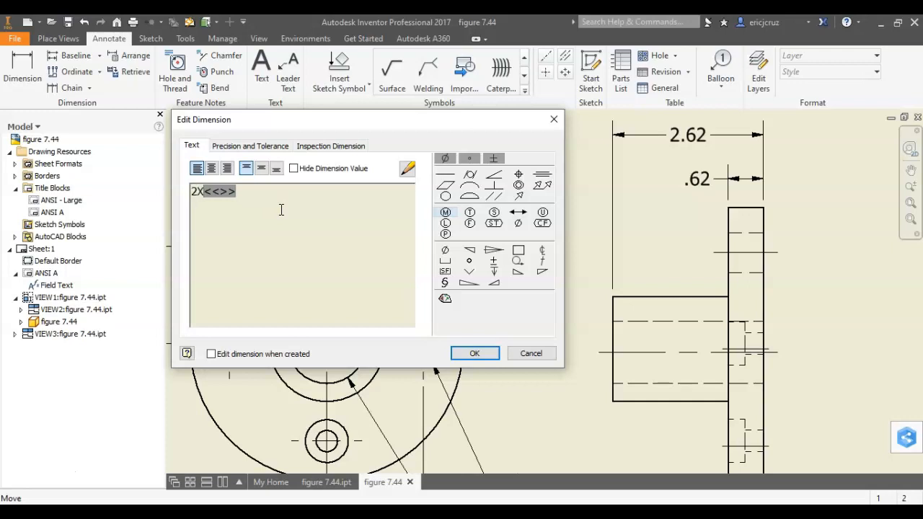
left_click(474, 354)
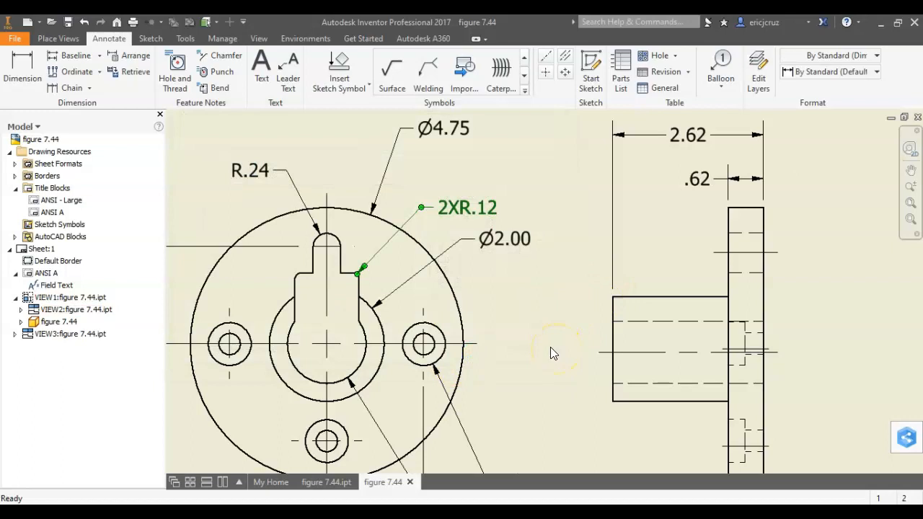
- Fill in the drawing's iProperties summary with title FIGURE 7.44, subject ENGINEERING, and the drafter's surname in capitals as author and manager
scroll(544, 343, "down", 3)
scroll(544, 344, "up", 6)
middle_click_drag(545, 343, 465, 285)
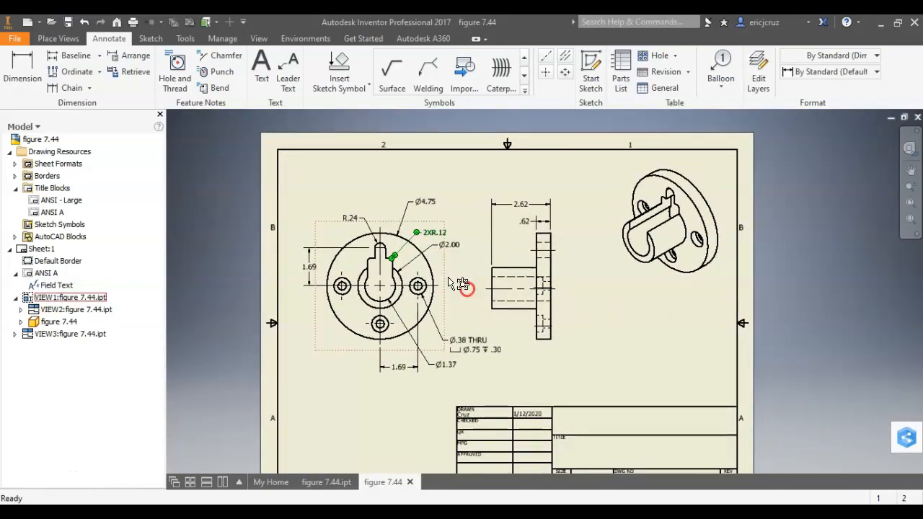
right_click(39, 140)
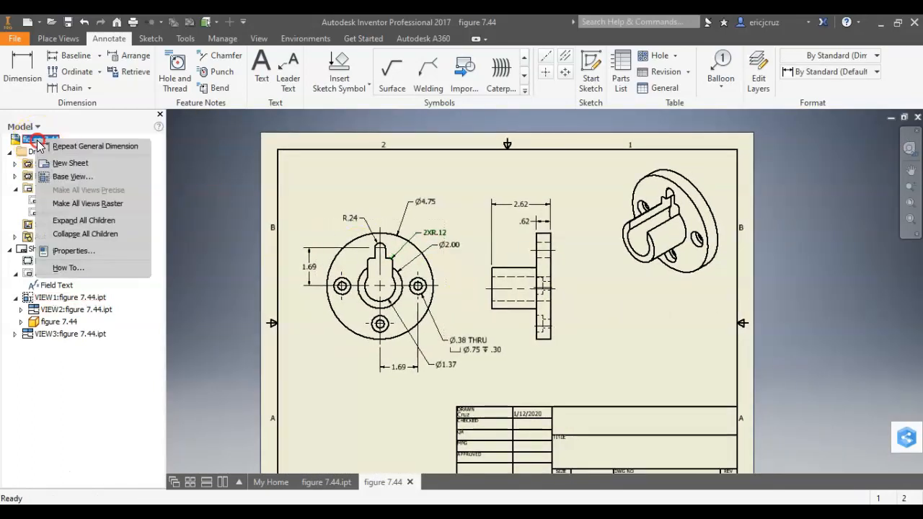
left_click(57, 250)
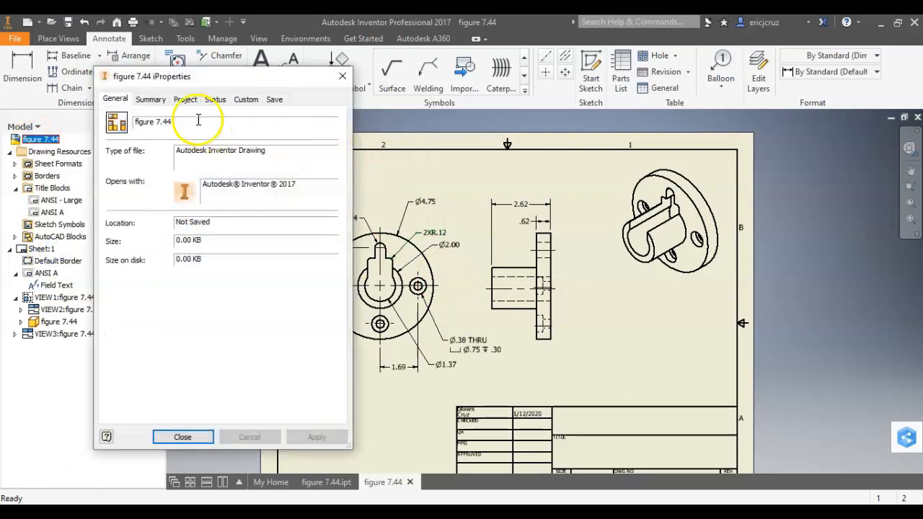
left_click(156, 100)
left_click(193, 119)
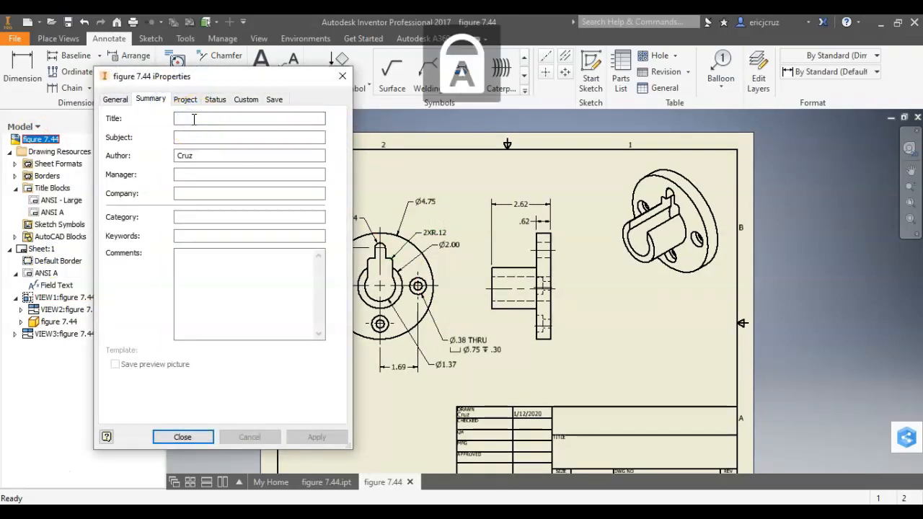
type("FIGURE ")
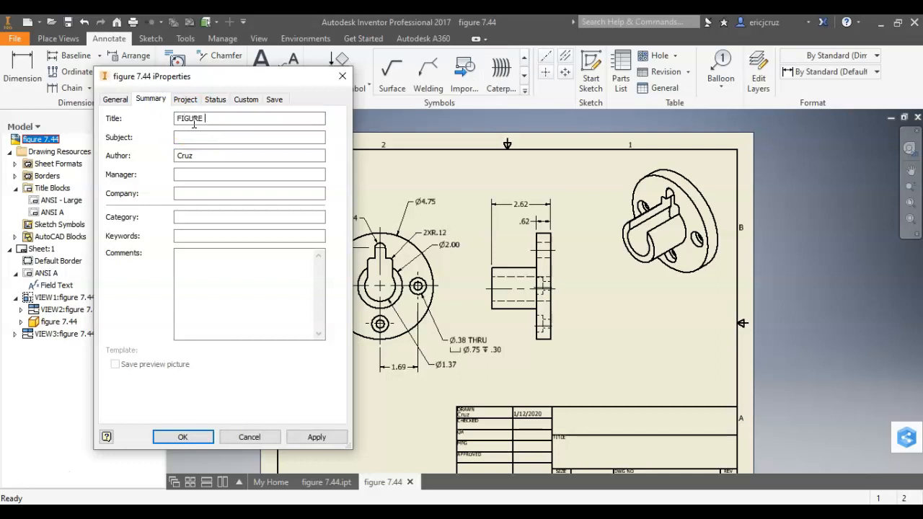
type("ENGINEERING")
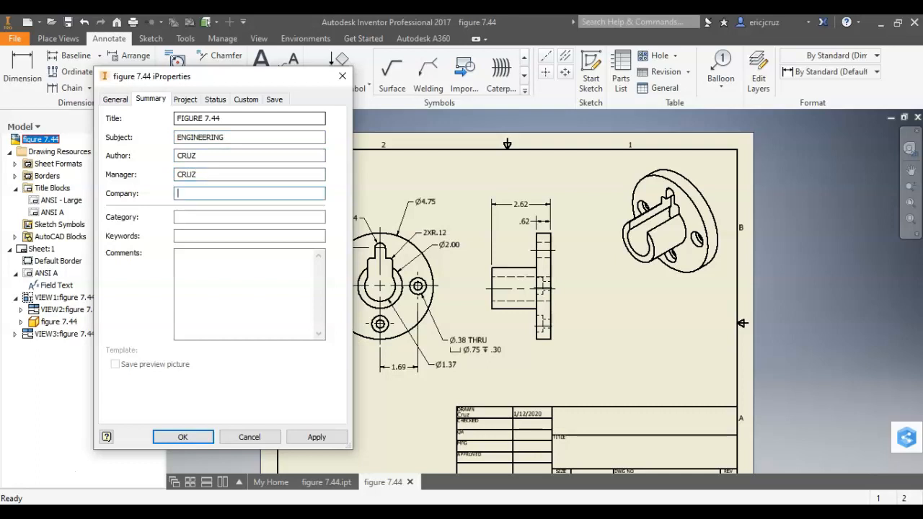
left_click(321, 437)
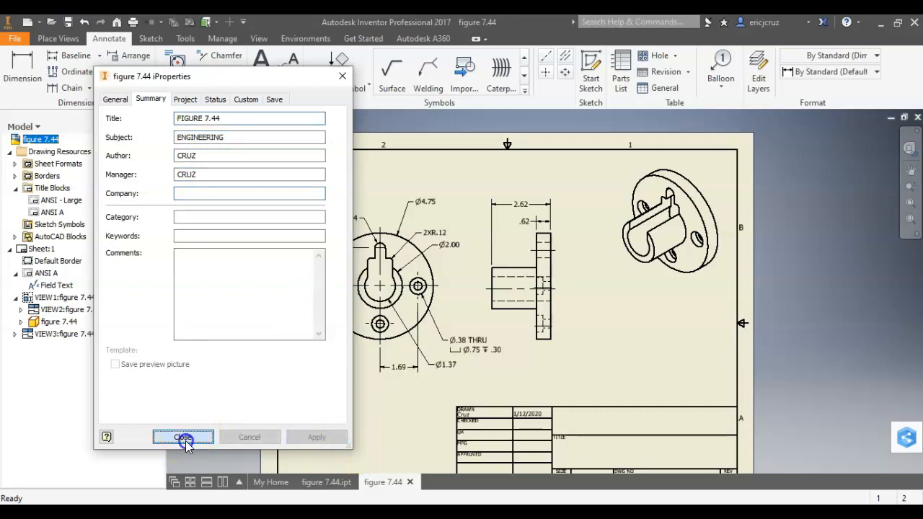
left_click(185, 439)
- Print the current sheet at Best fit scale and save the drawing as figure 7.44 in Inventor .dwg format in Documents
mouse_move(435, 355)
middle_mouse_down()
mouse_move(423, 319)
mouse_move(382, 295)
middle_mouse_up()
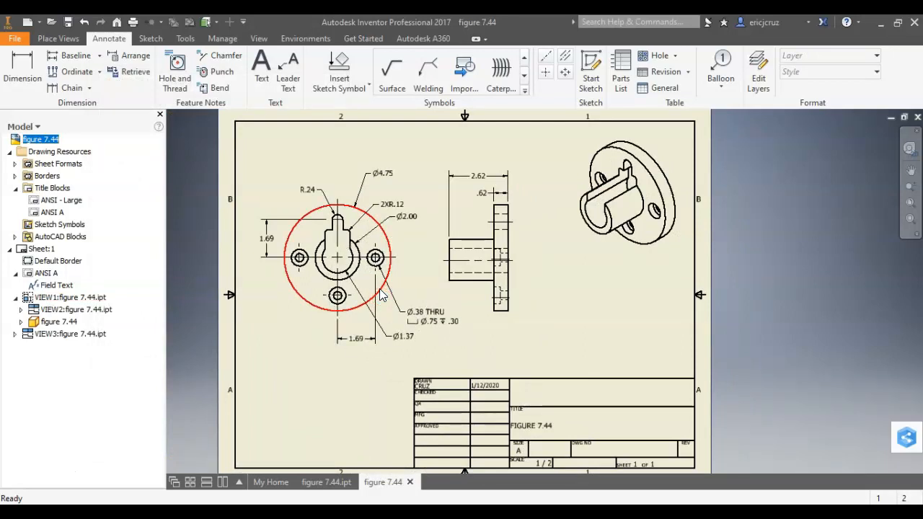
key("ctrl+p")
left_click(460, 313)
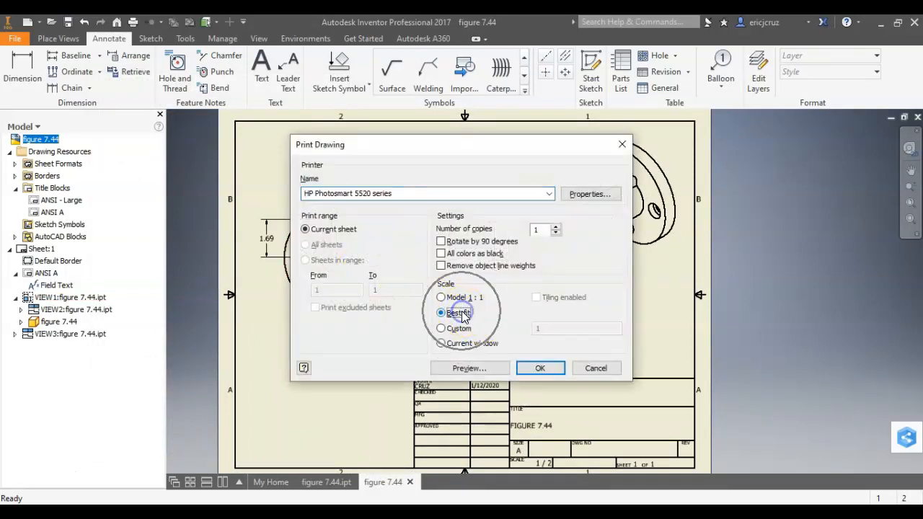
left_click(533, 368)
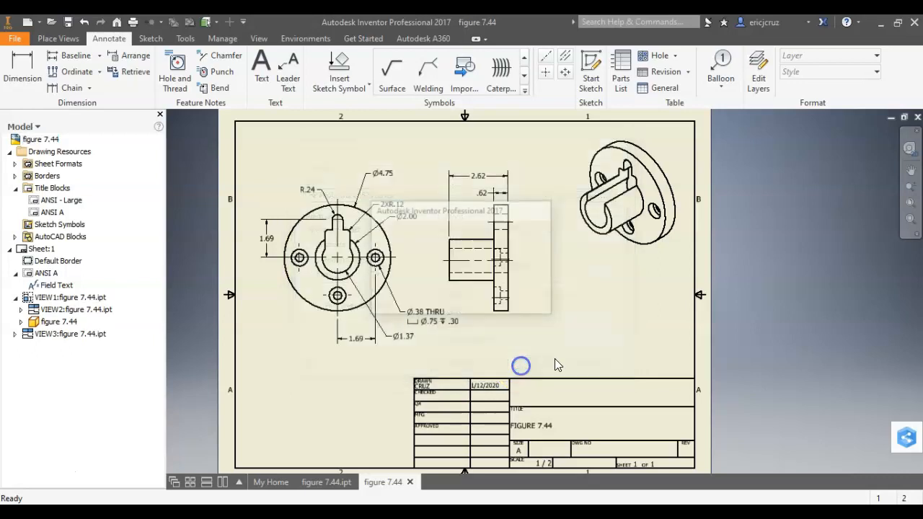
key("ctrl+s")
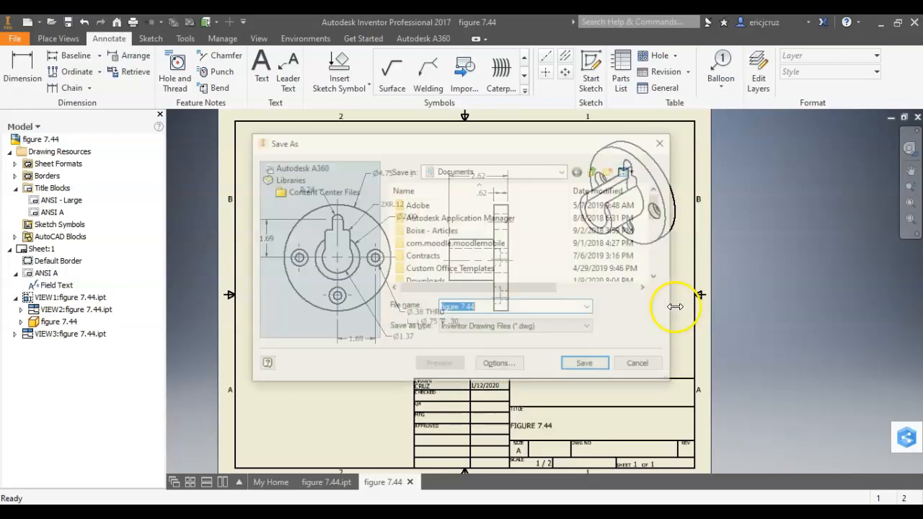
left_click(599, 363)
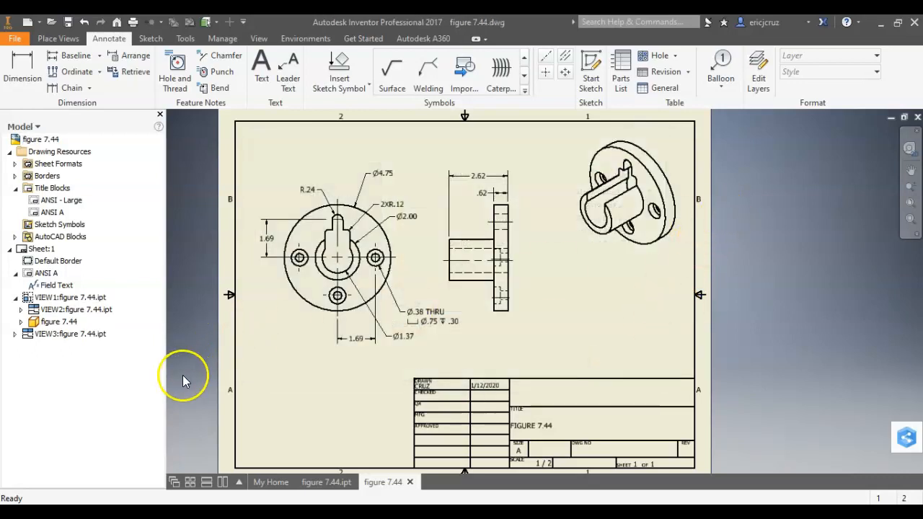